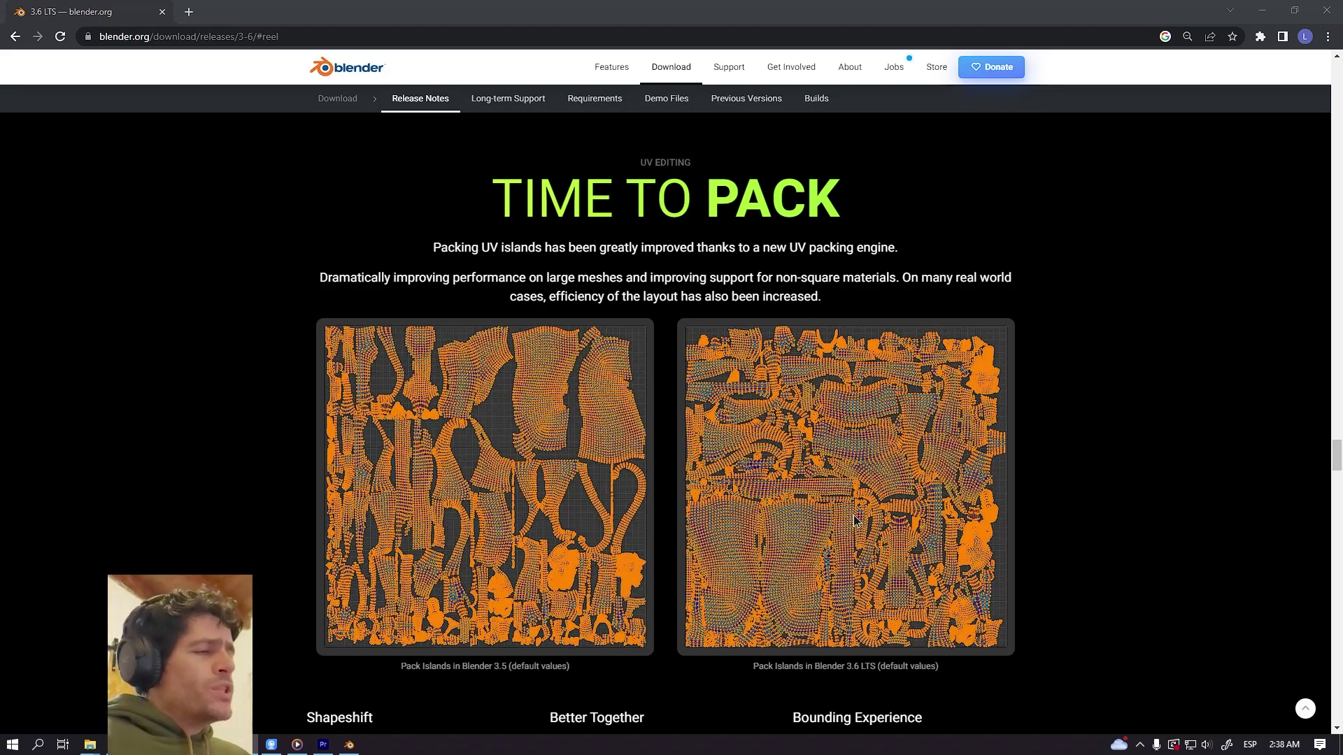
After reading the 3.6 'Time to Pack' release notes, bring the robot_360.blend Blender scene to the front
click(349, 745)
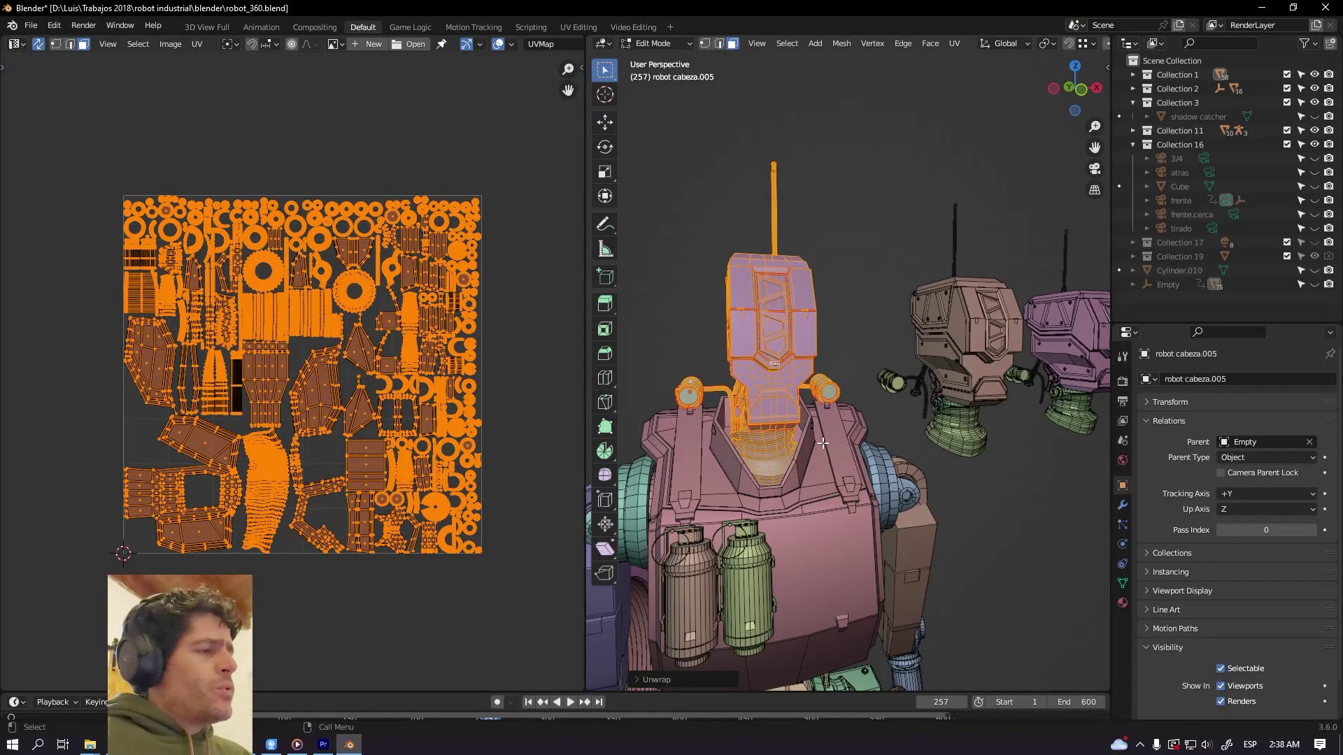
Orbit the robot and frame the whole UV layout in the UV editor
middle_drag(812, 430, 776, 420)
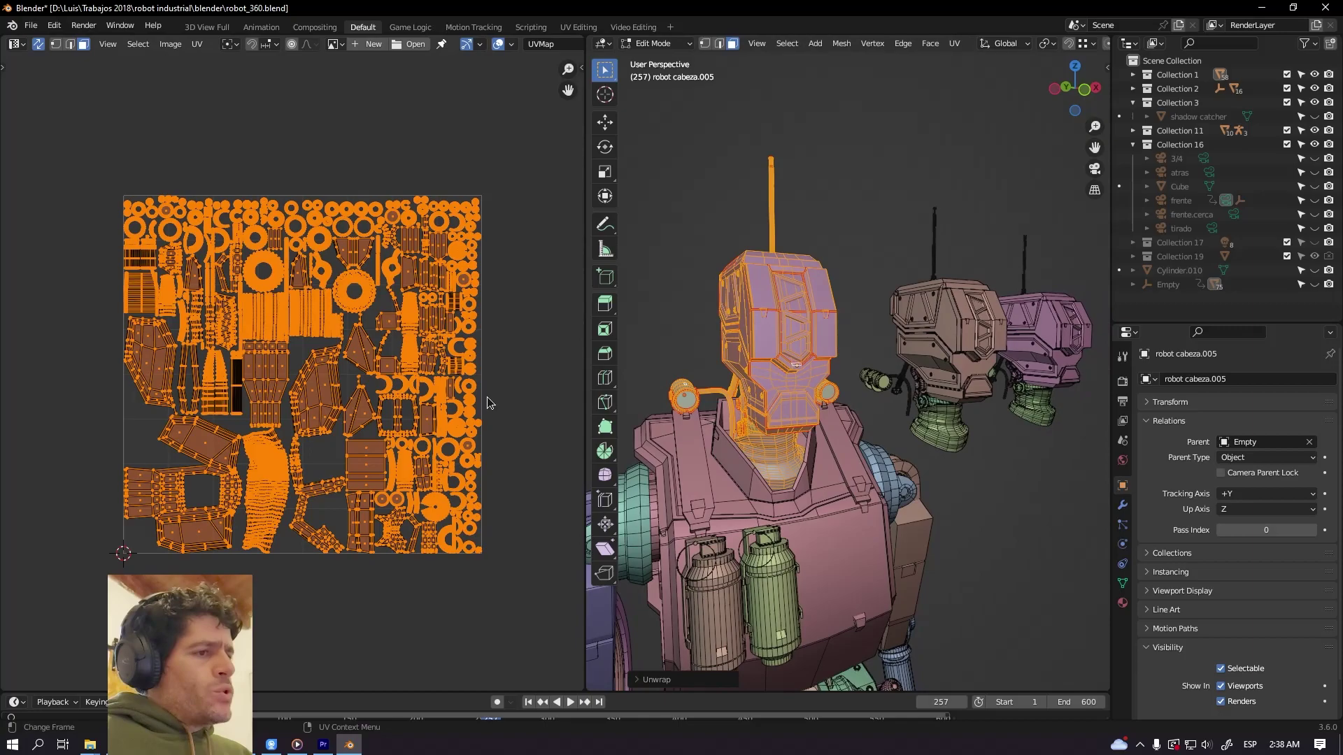
middle_drag(445, 436, 462, 367)
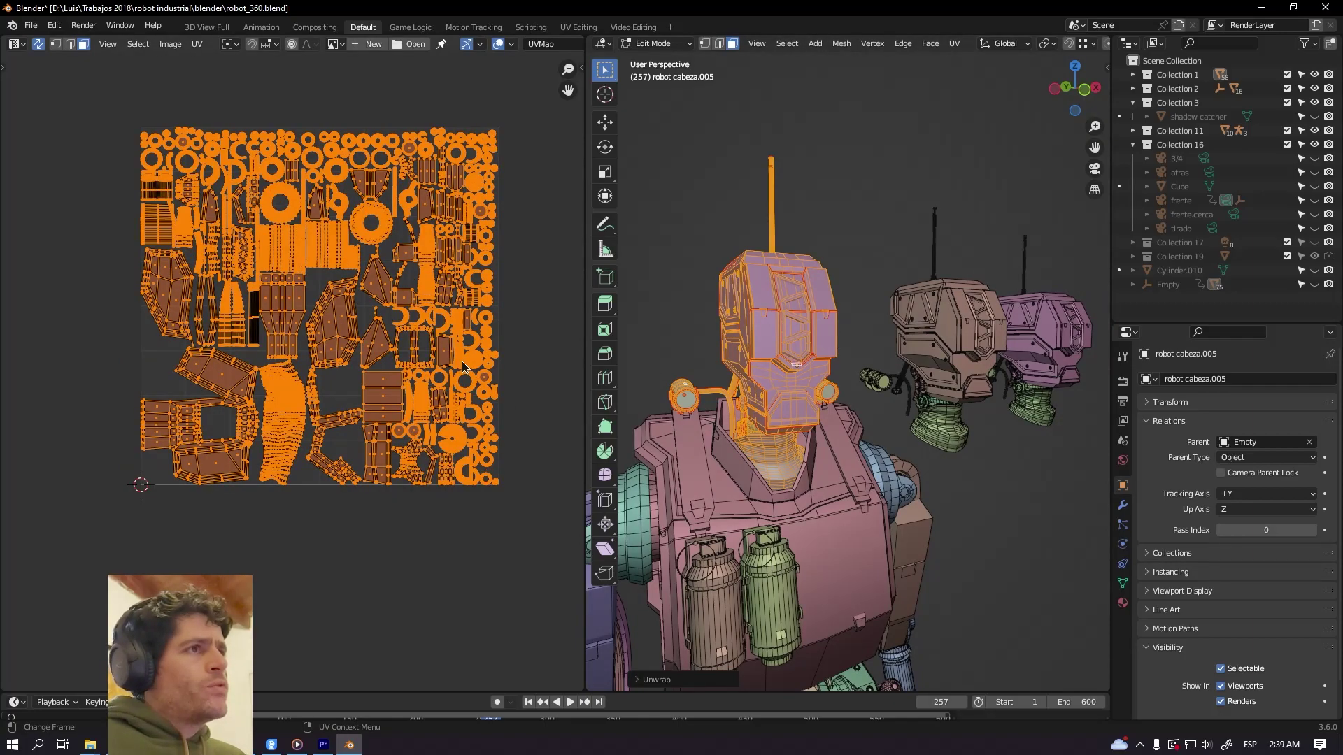
scroll(338, 413, up, 4)
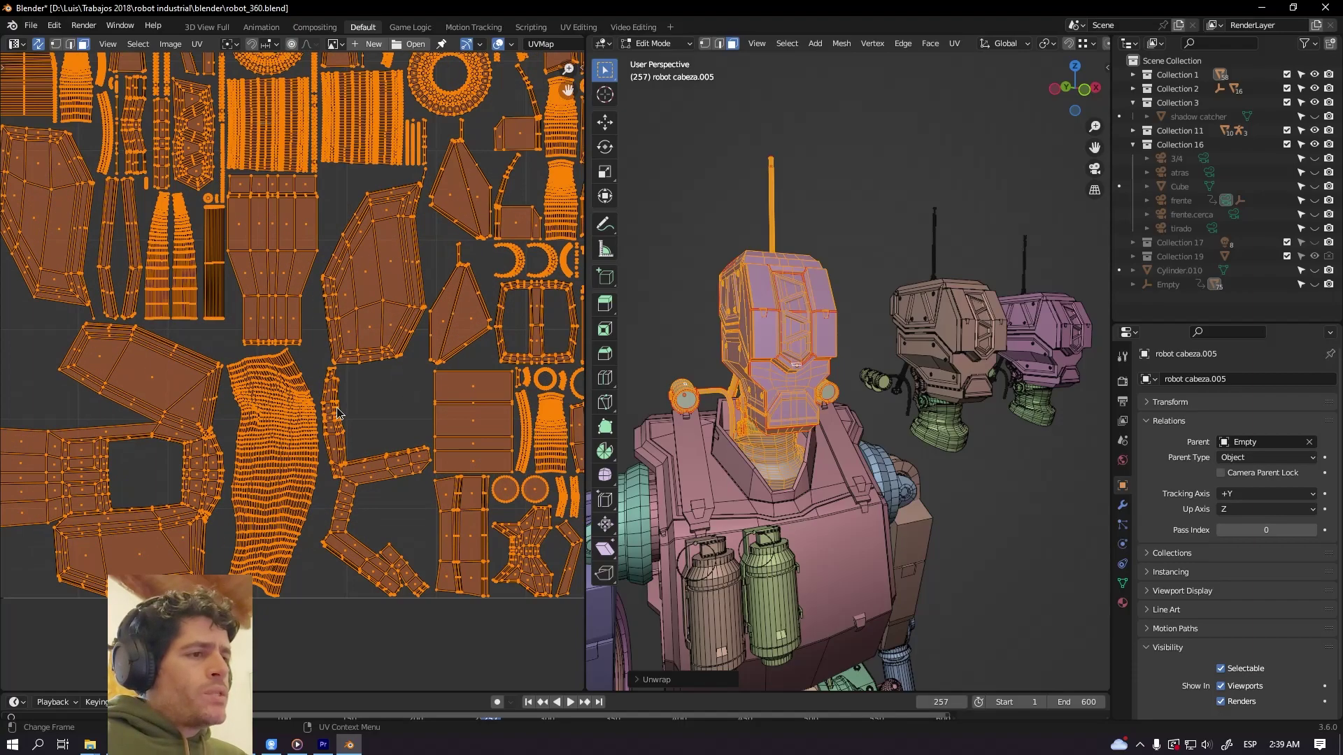
scroll(377, 417, up, 2)
scroll(483, 459, up, 3)
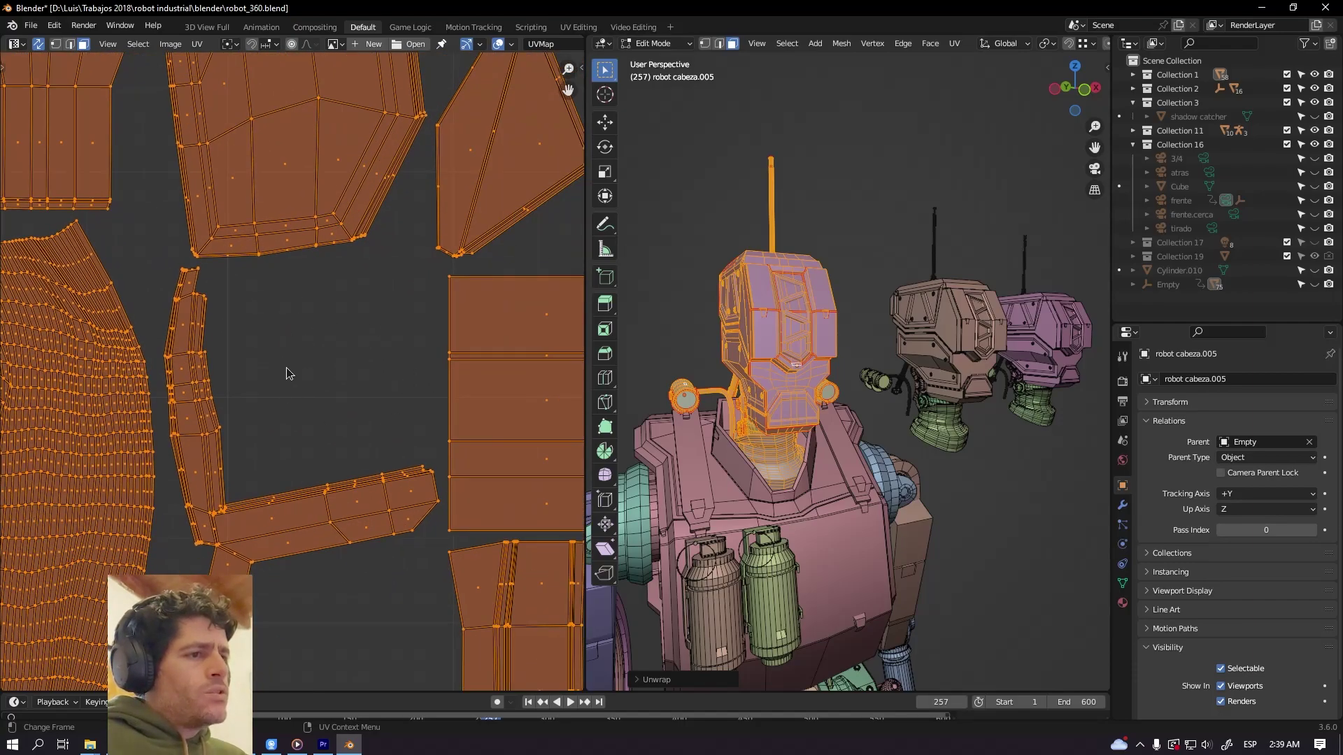
scroll(287, 374, down, 3)
scroll(272, 388, up, 3)
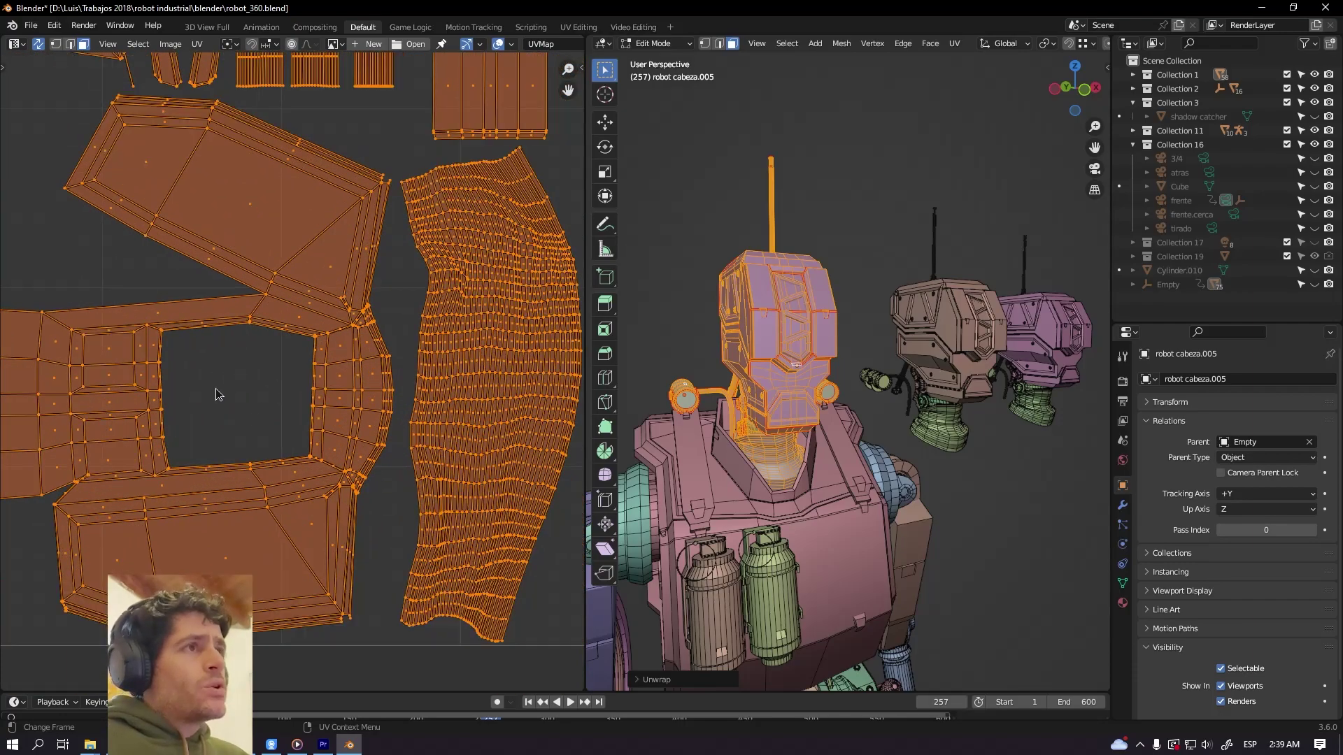
scroll(216, 392, down, 8)
scroll(120, 455, up, 3)
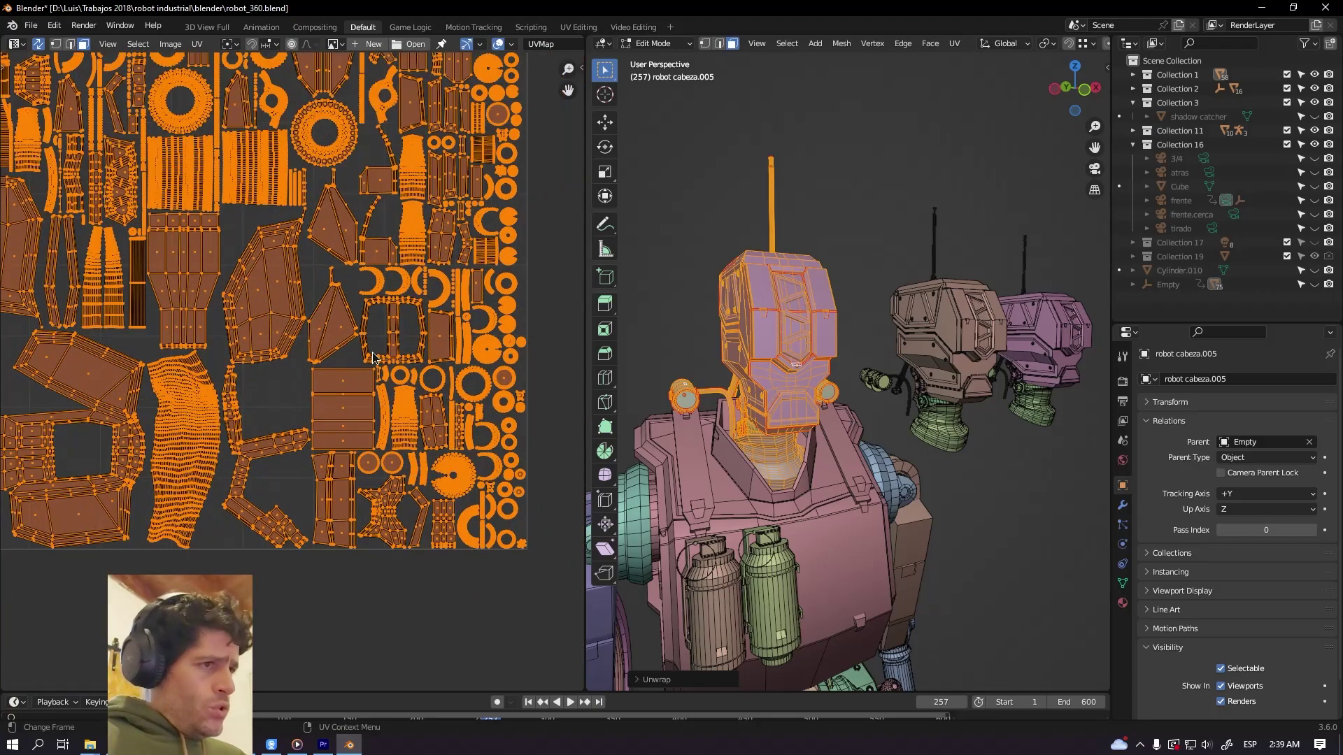
key(Home)
middle_drag(780, 358, 798, 371)
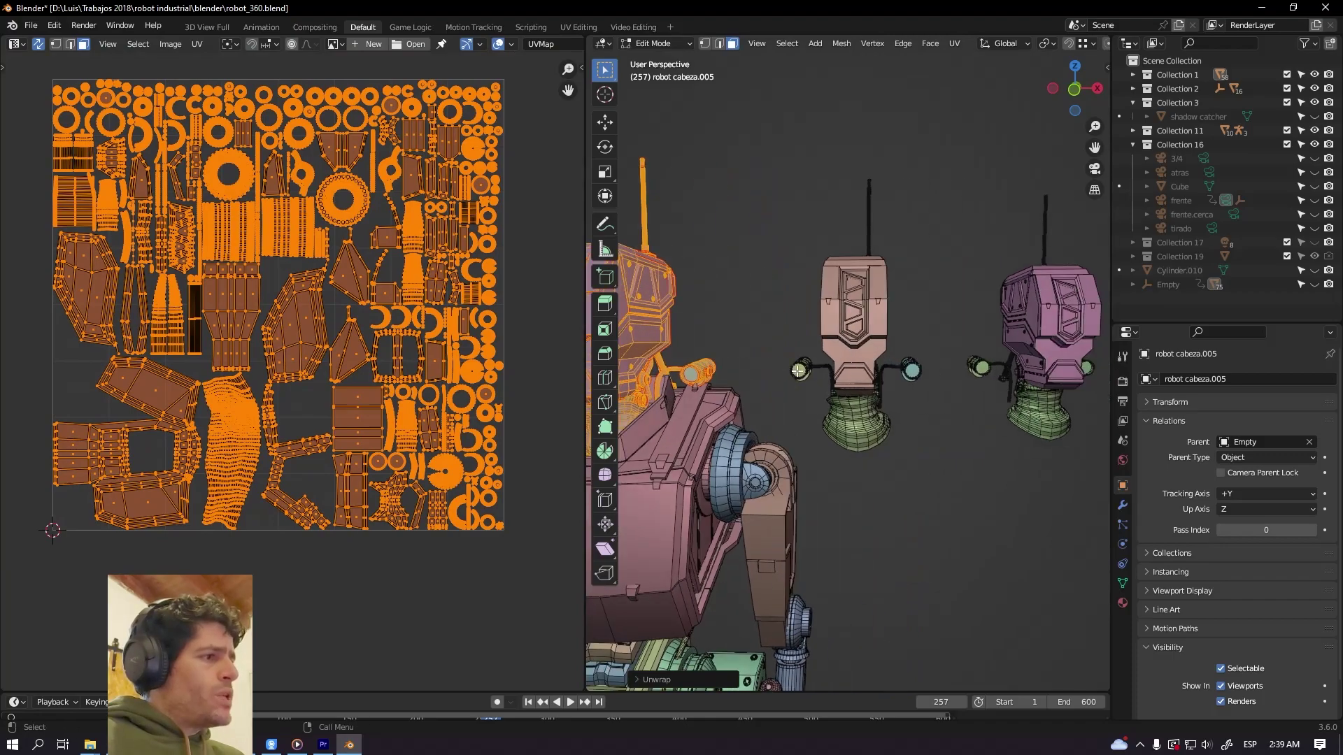
Box-select the standalone middle robot head and enter Edit Mode with everything deselected
key(Tab)
drag(779, 212, 925, 412)
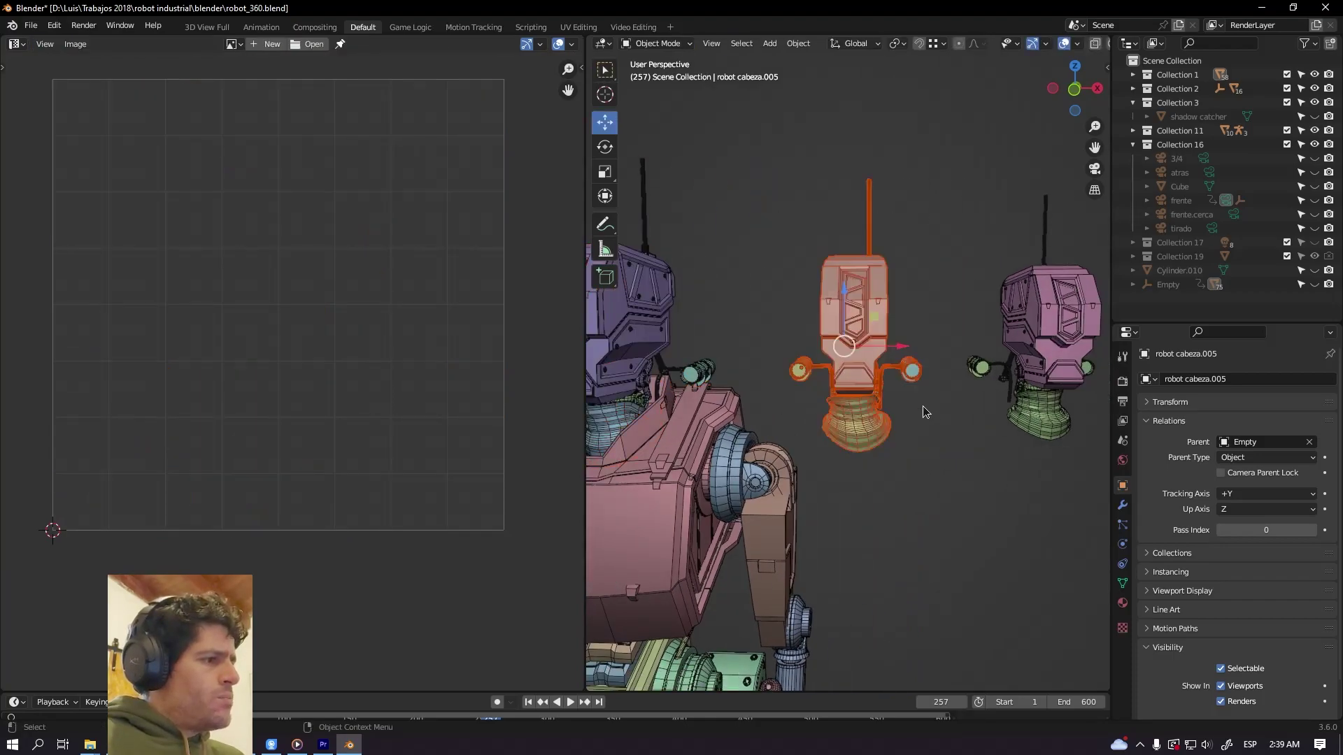
middle_drag(925, 411, 911, 409)
key(Tab)
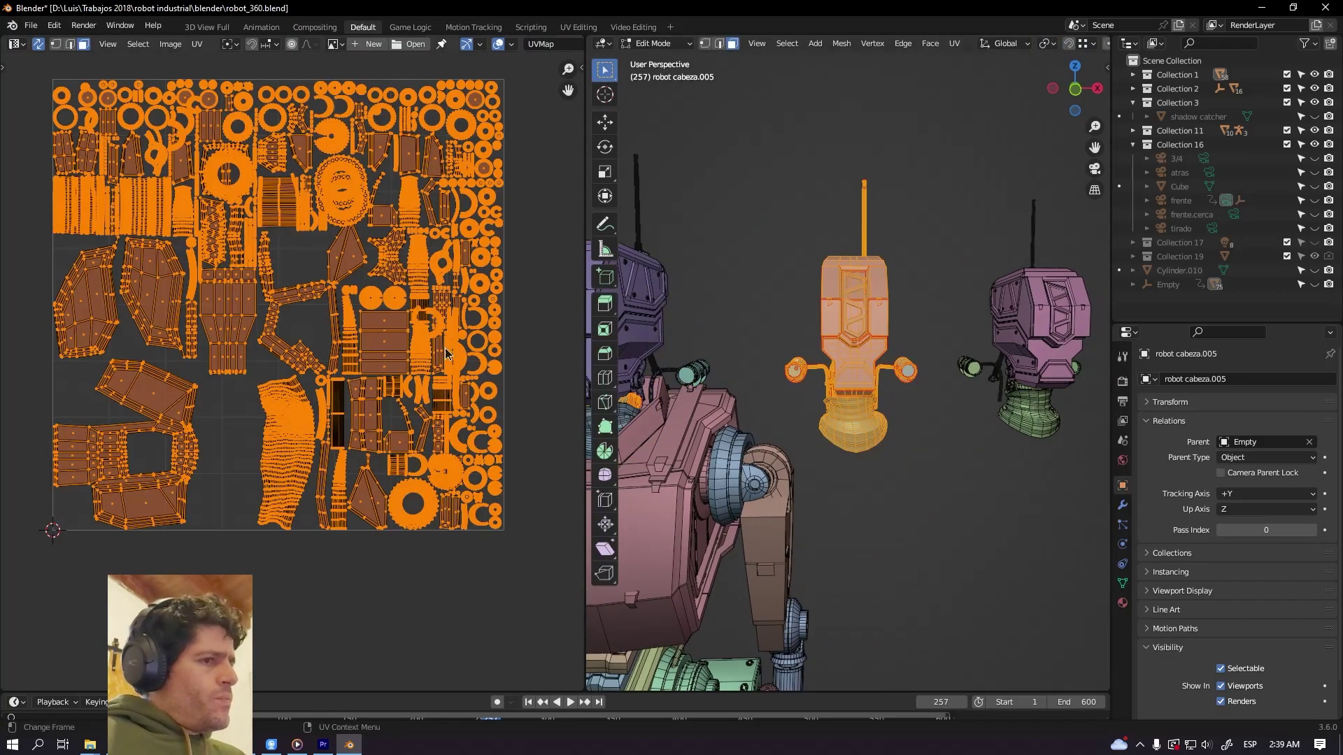
middle_drag(413, 320, 428, 358)
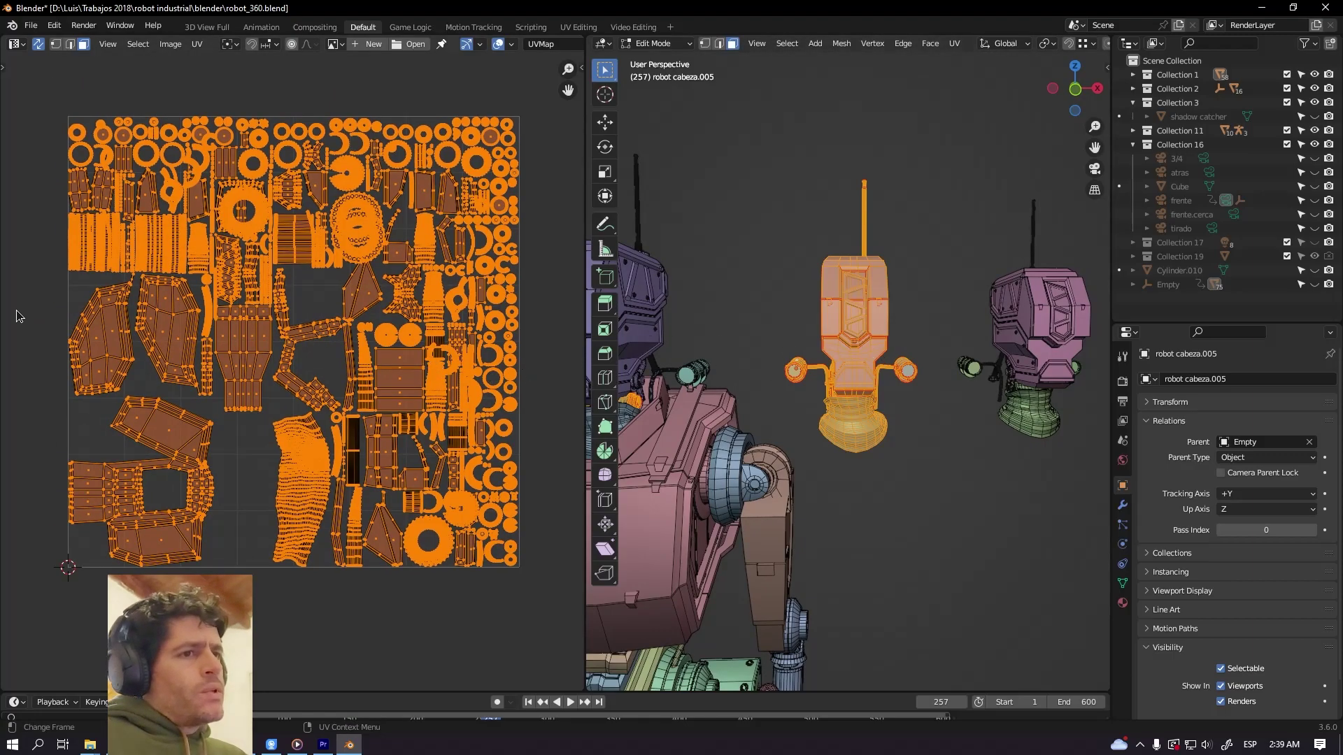
key(alt+a)
Select all UVs and pack islands with Exact Shape (Concave), Rotation Any and margin 0.003
key(a)
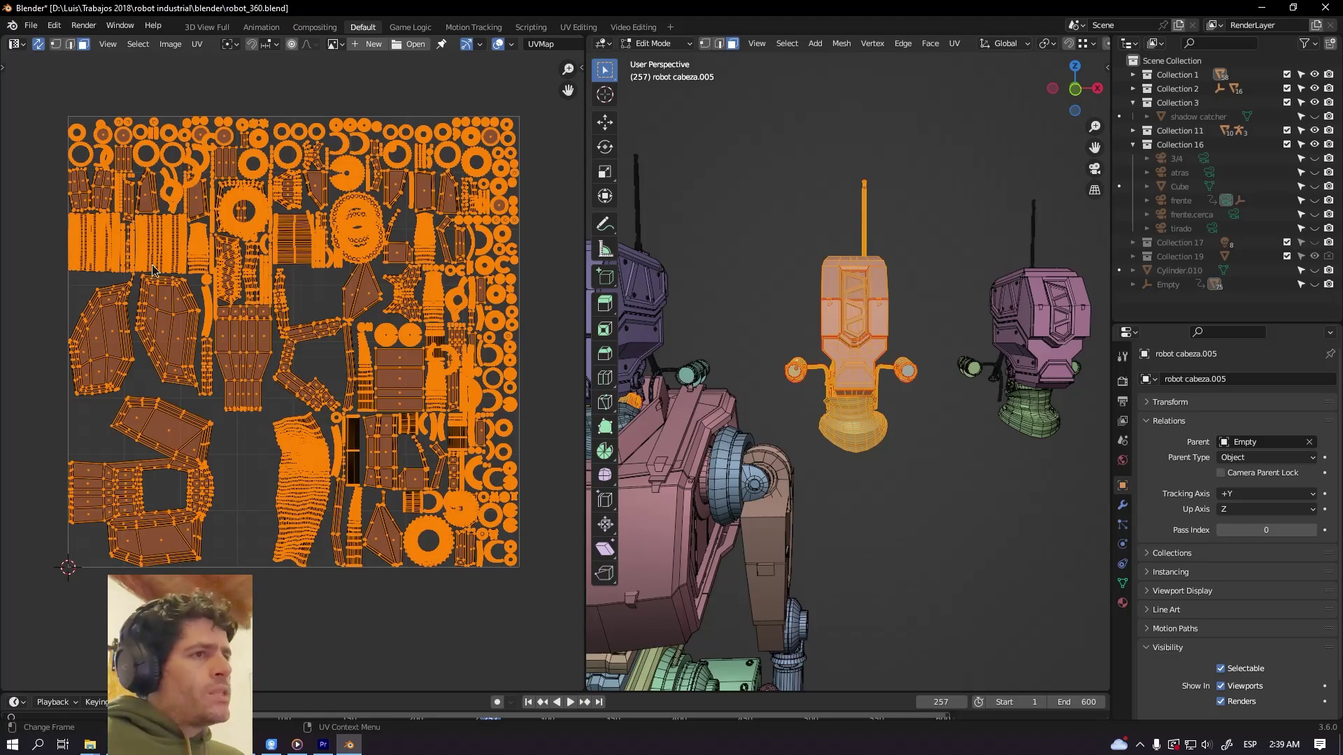
click(197, 44)
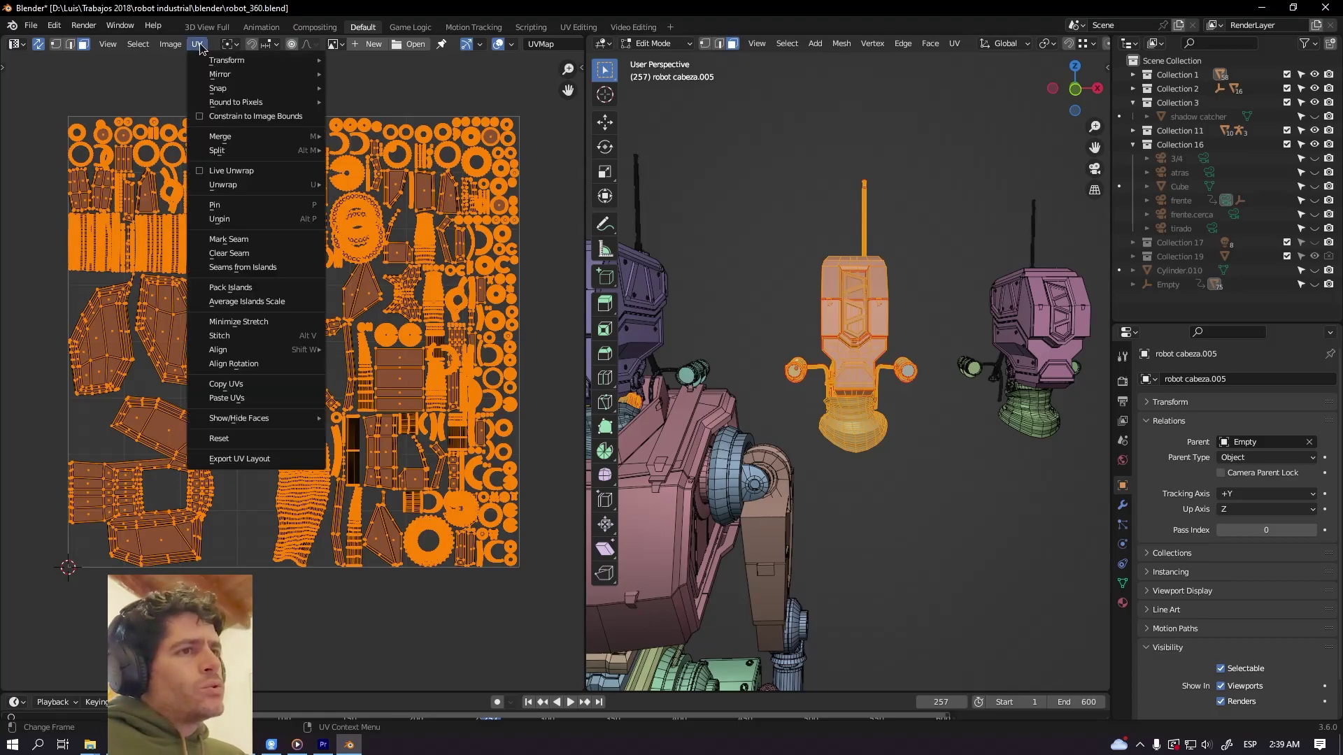
click(253, 289)
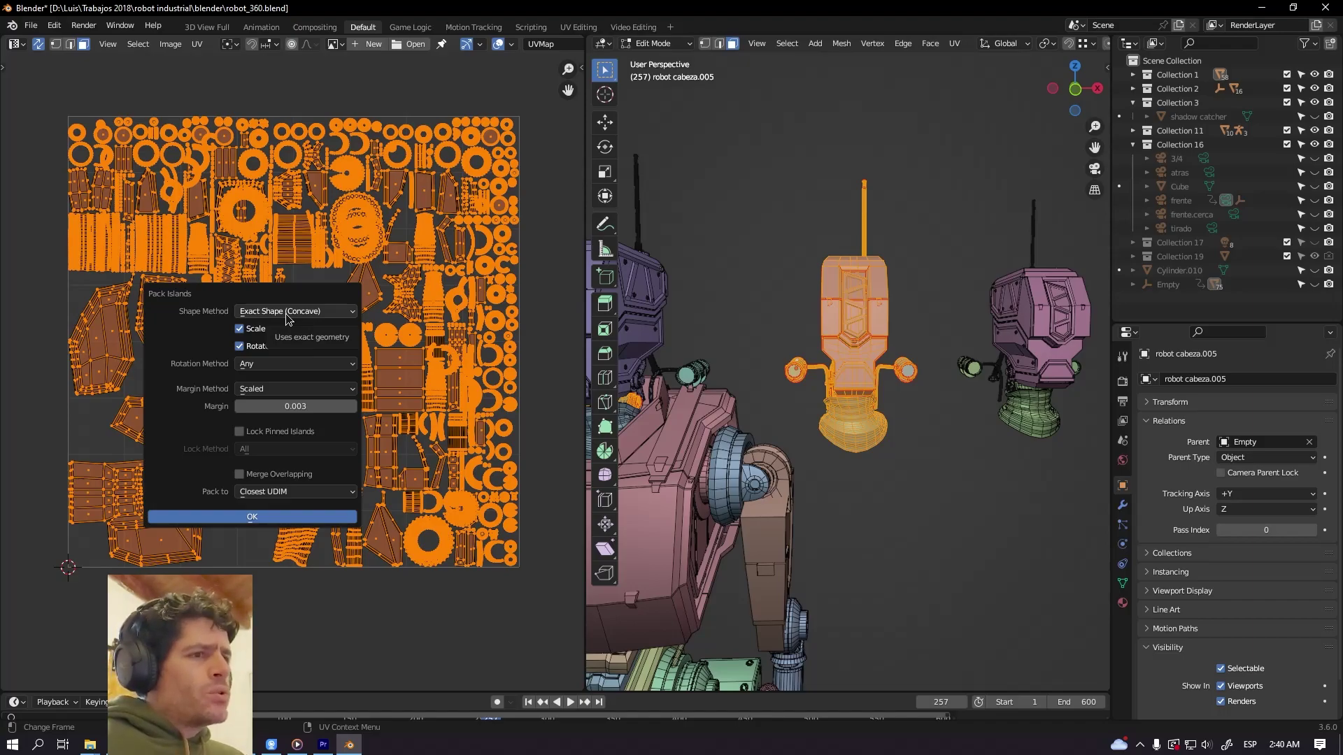
click(264, 518)
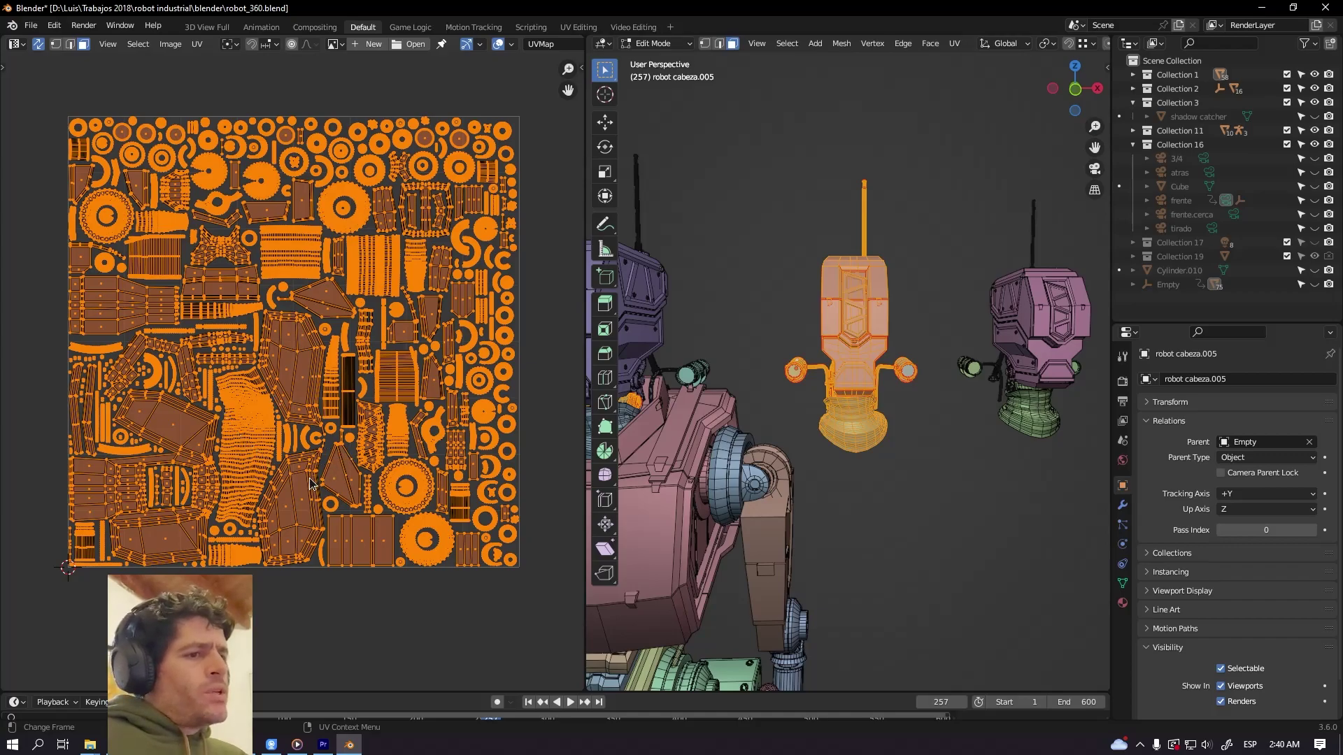
Zoom in on the small strip islands nested in a larger island's hole, then return to Object Mode
scroll(441, 234, up, 6)
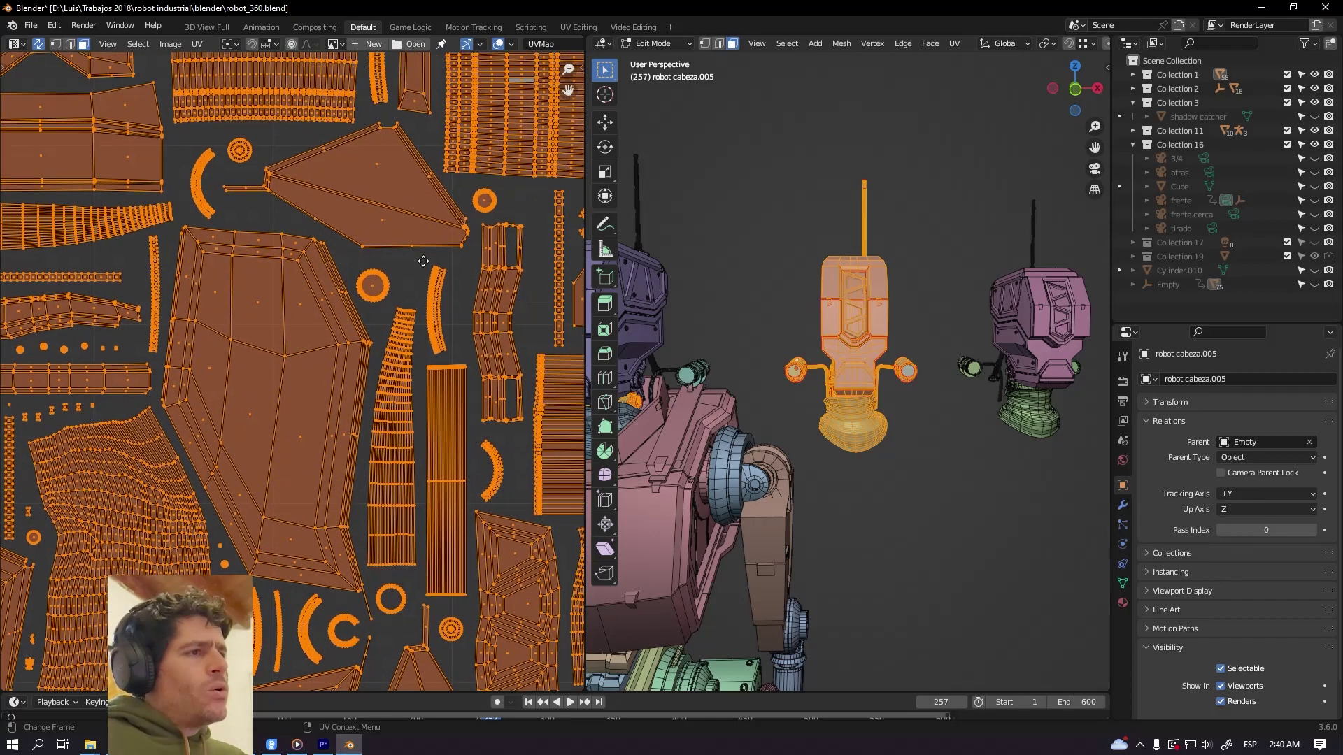
scroll(336, 378, down, 4)
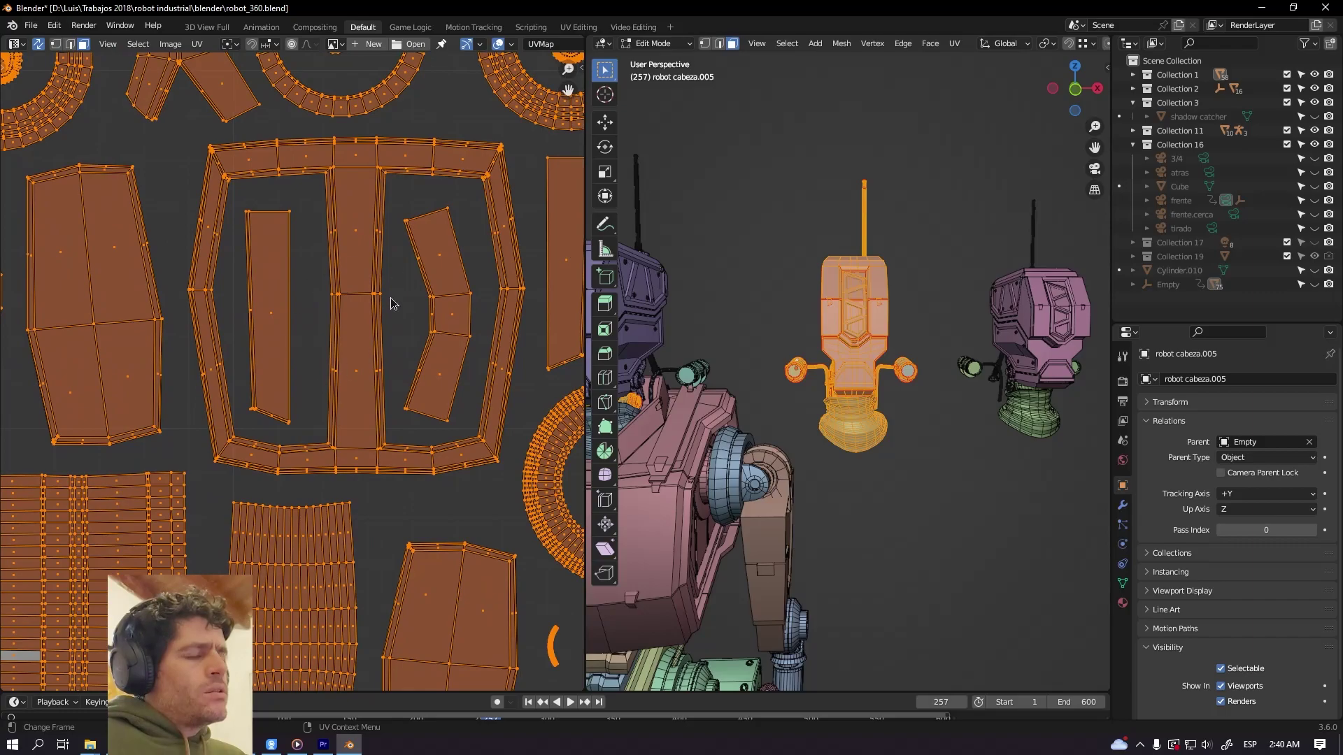
scroll(348, 331, down, 2)
scroll(348, 331, down, 3)
scroll(282, 605, up, 4)
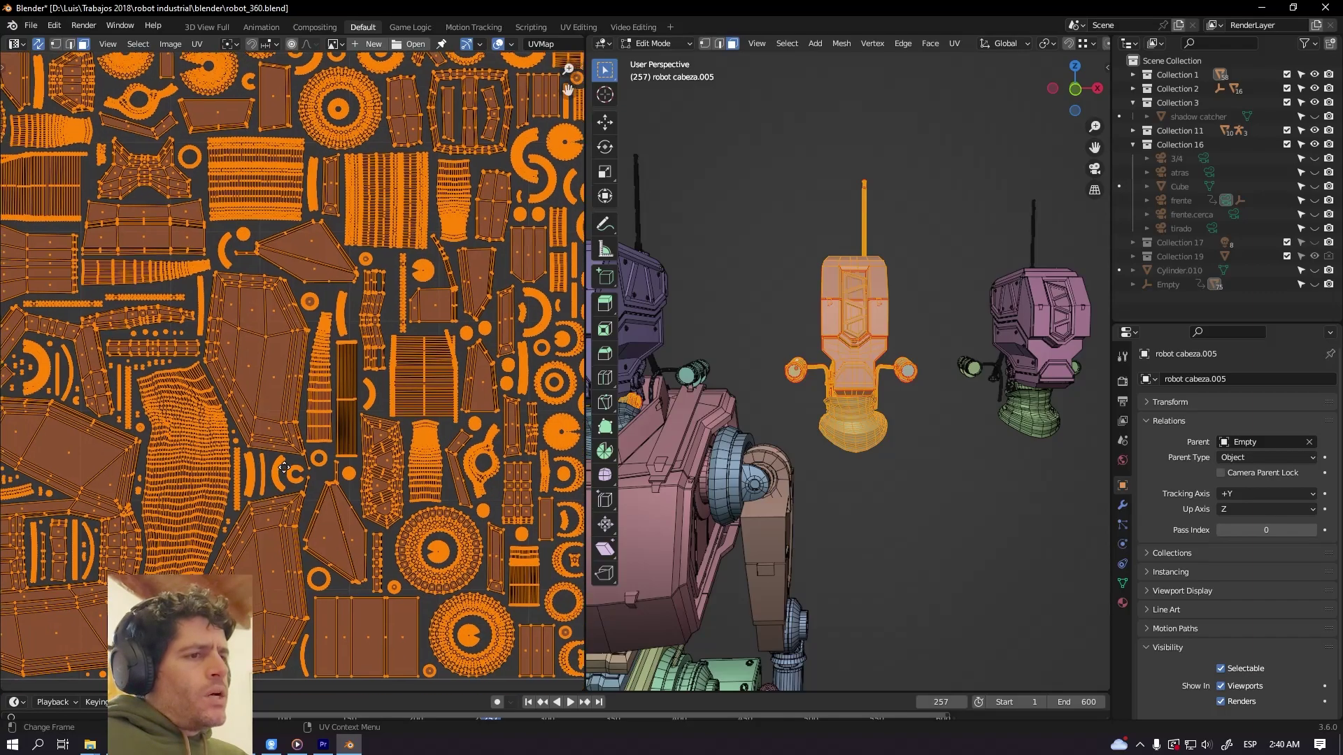
scroll(378, 402, down, 1)
scroll(378, 402, up, 5)
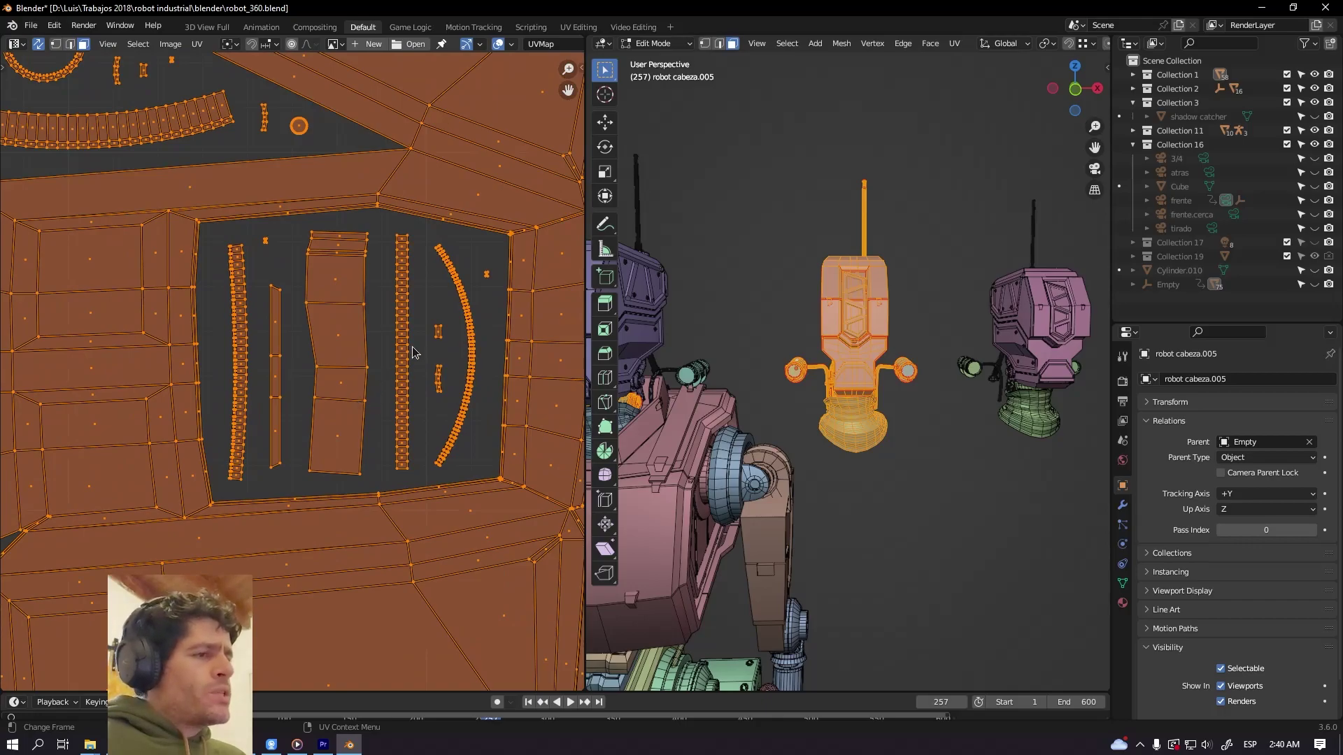
scroll(412, 347, down, 4)
ctrl+middle_drag(413, 343, 357, 379)
shift+middle_drag(1035, 366, 877, 365)
key(Tab)
In Edit Mode, select the neck's UV island and rotate it about 90°
scroll(767, 366, up, 3)
key(Tab)
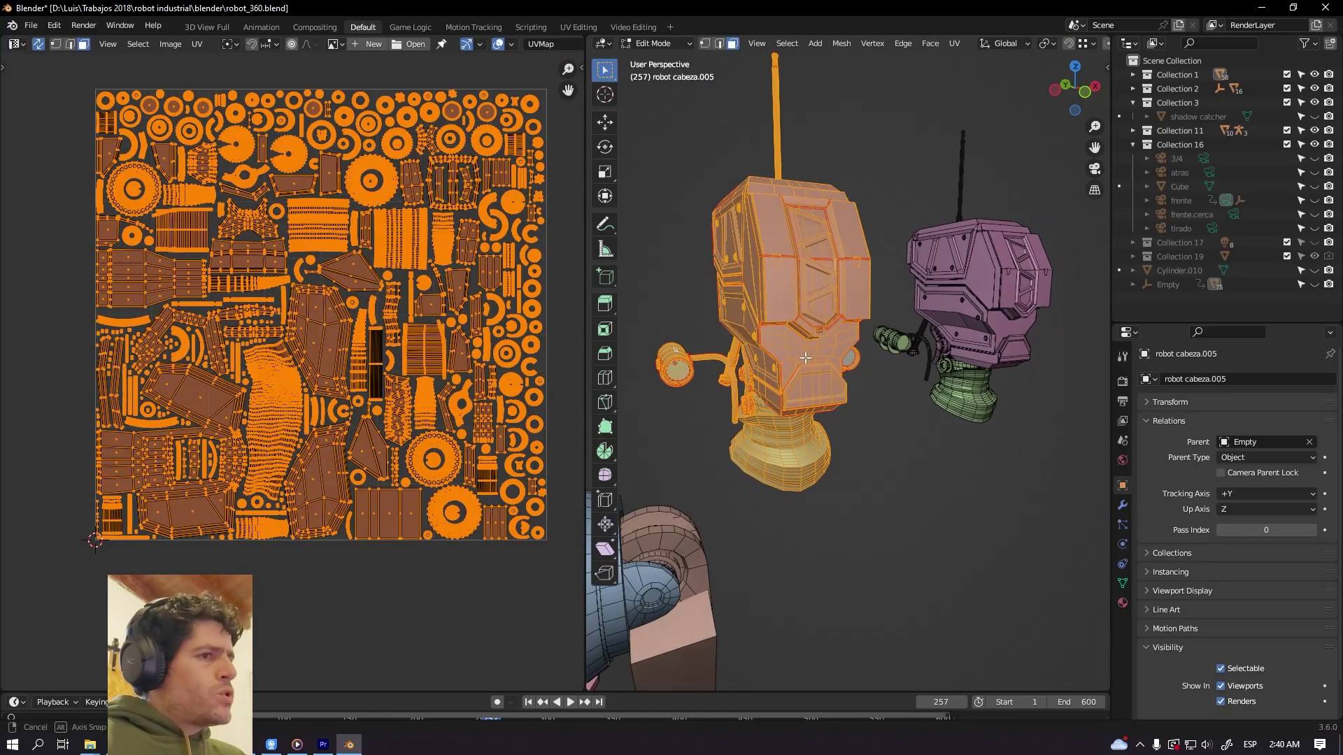
key(alt+a)
scroll(283, 448, up, 3)
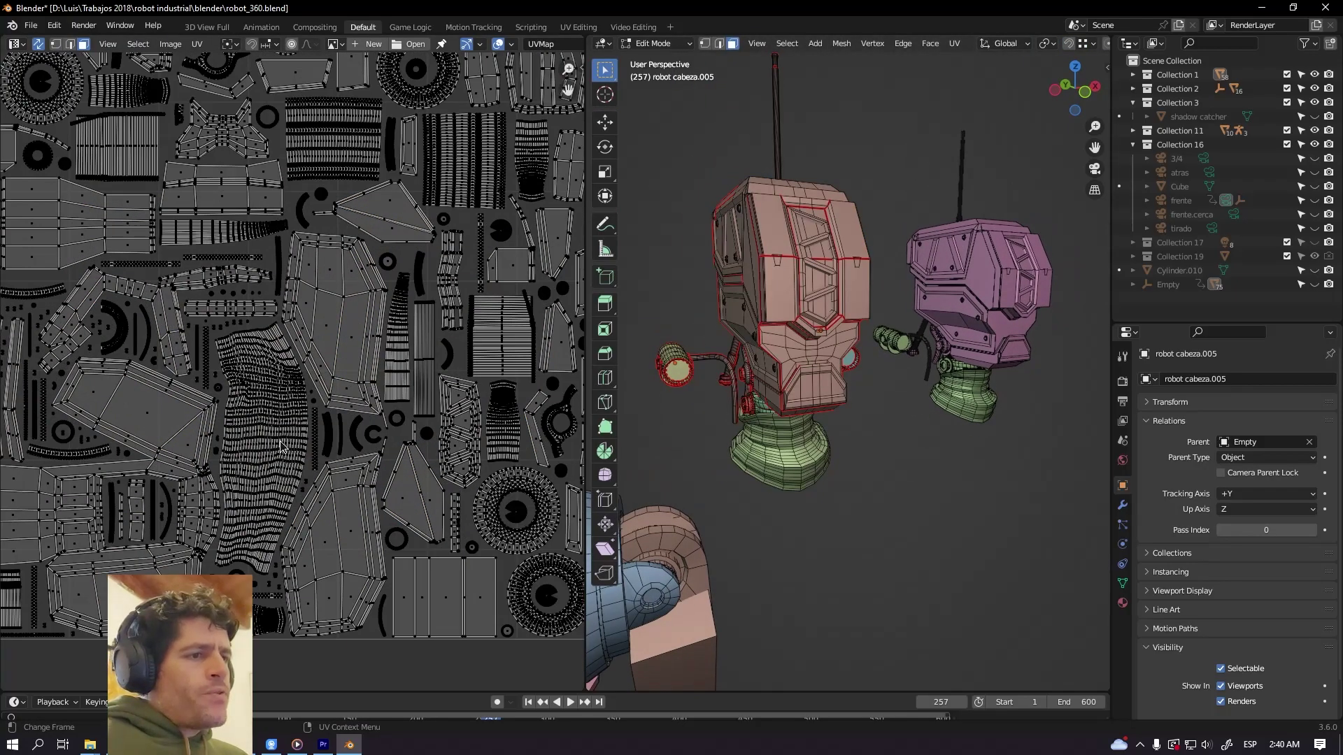
key(l)
scroll(281, 448, down, 3)
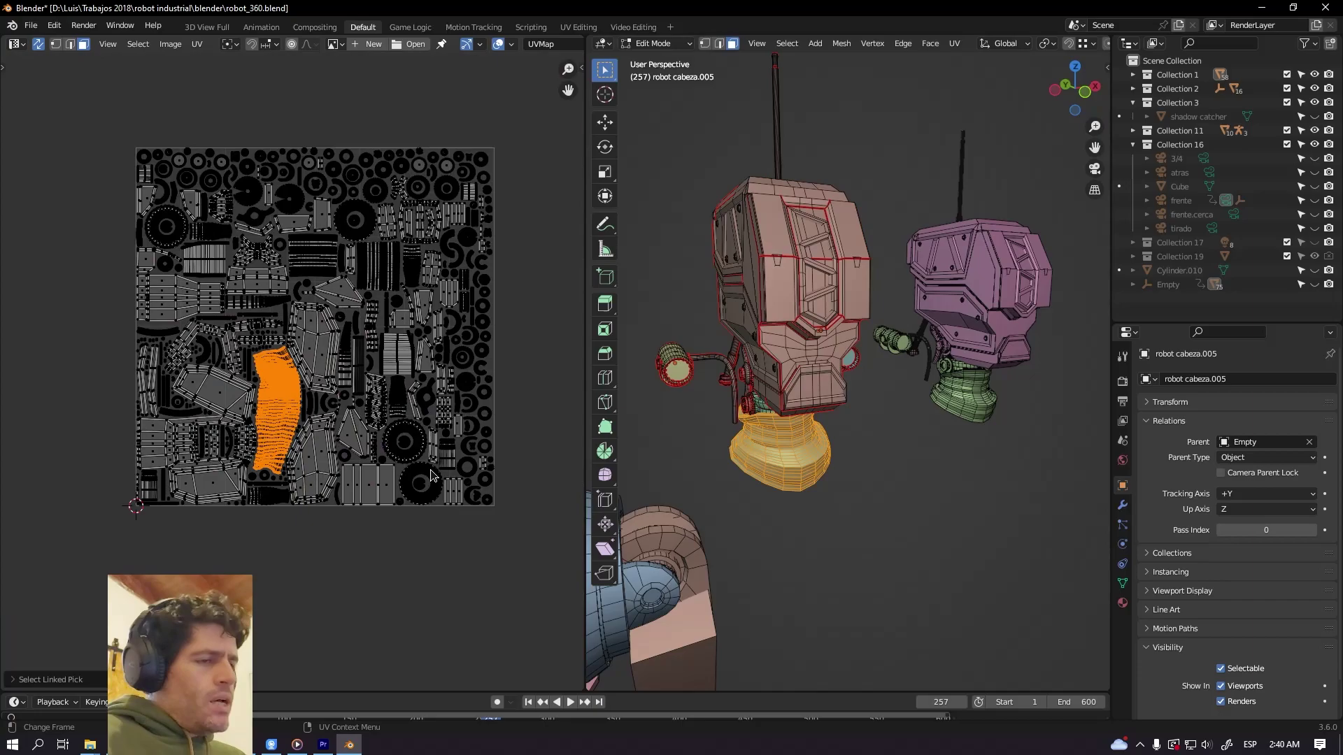
key(r)
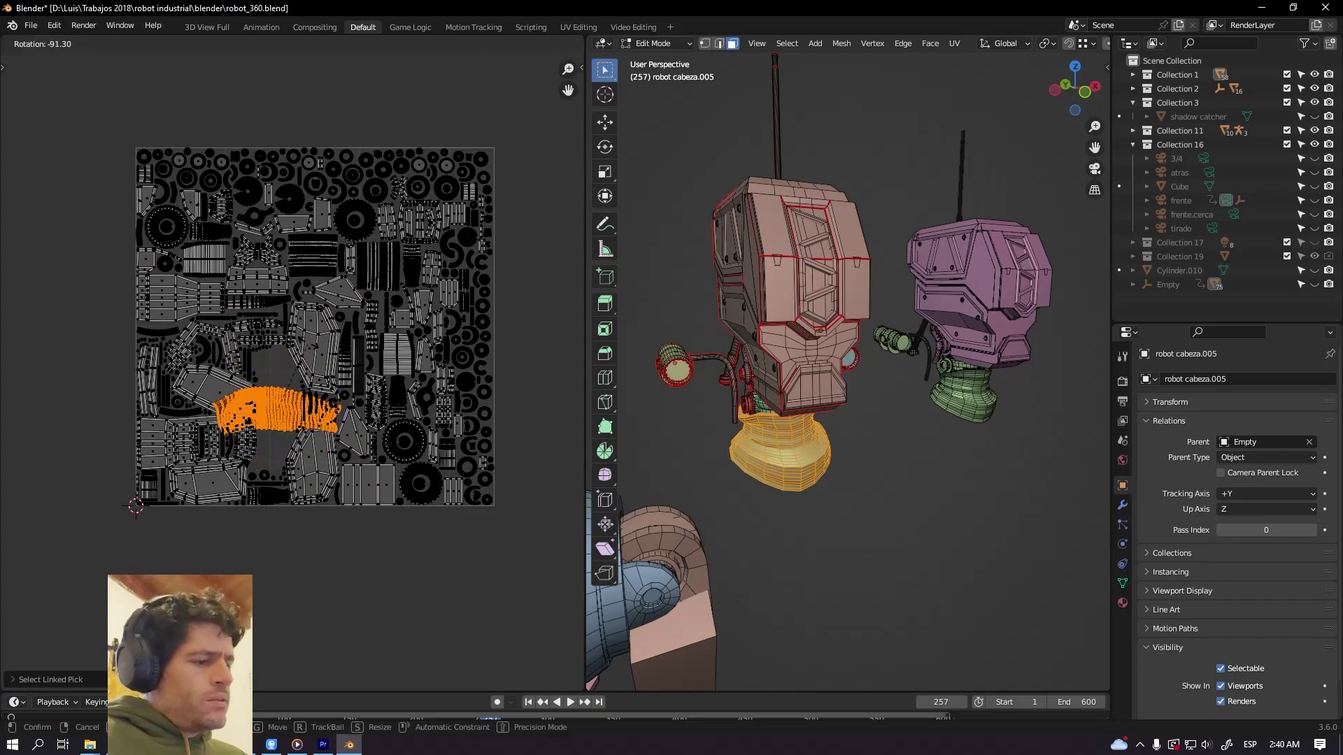
click(308, 346)
Move the neck island to the top-left corner of the UV square and pin it
key(g)
click(263, 209)
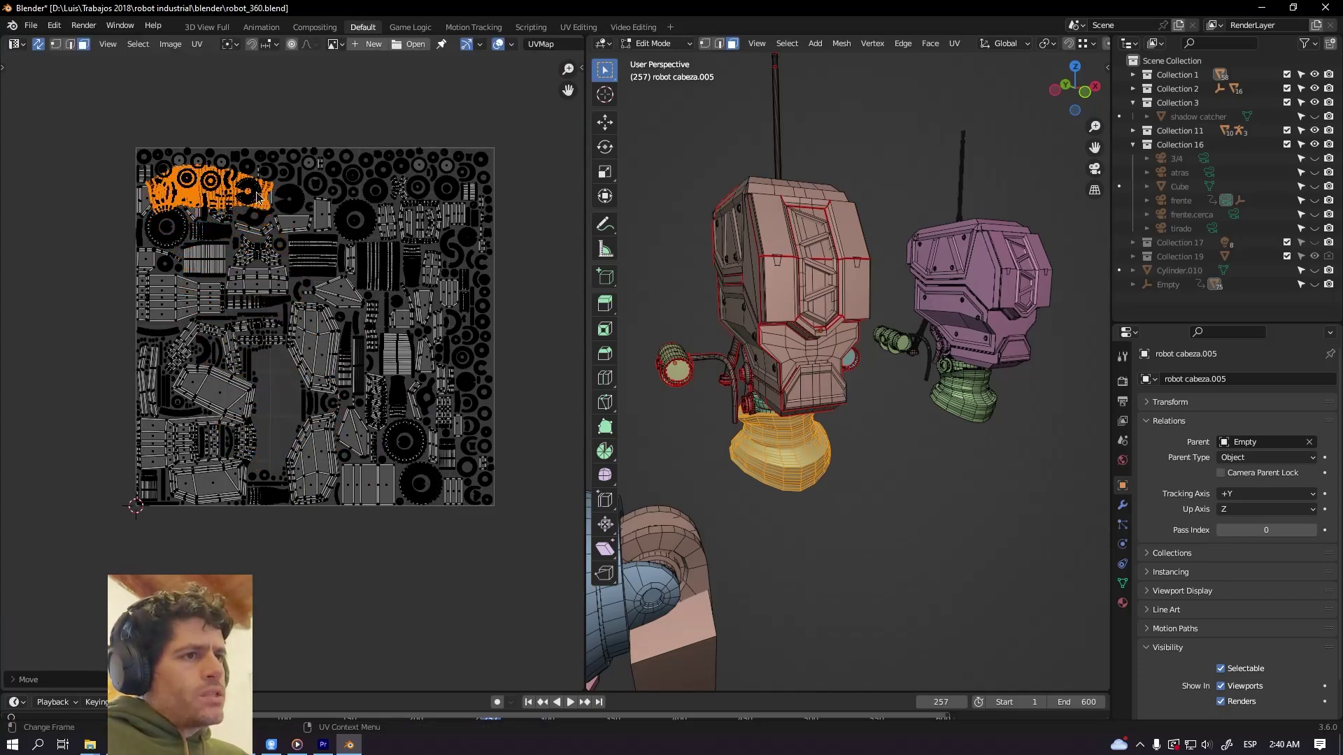
middle_drag(263, 208, 277, 231)
key(p)
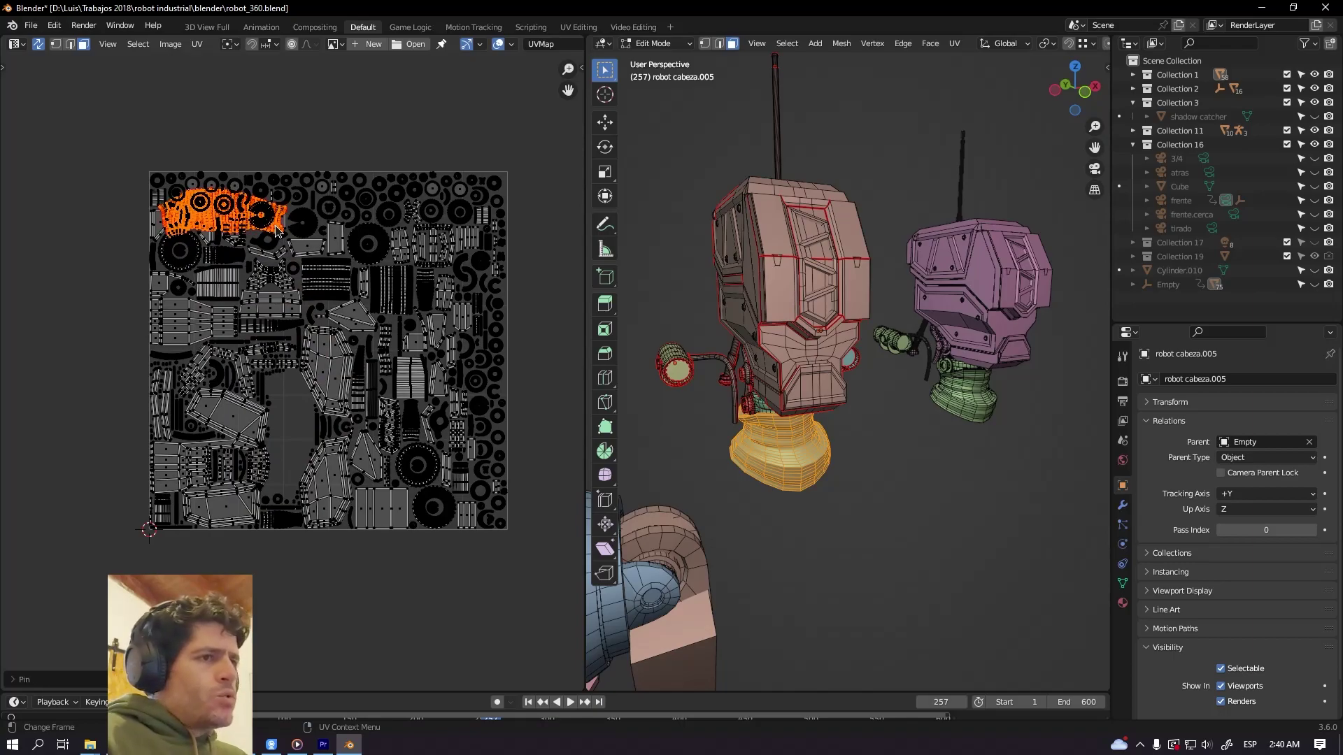
scroll(280, 238, up, 5)
key(g)
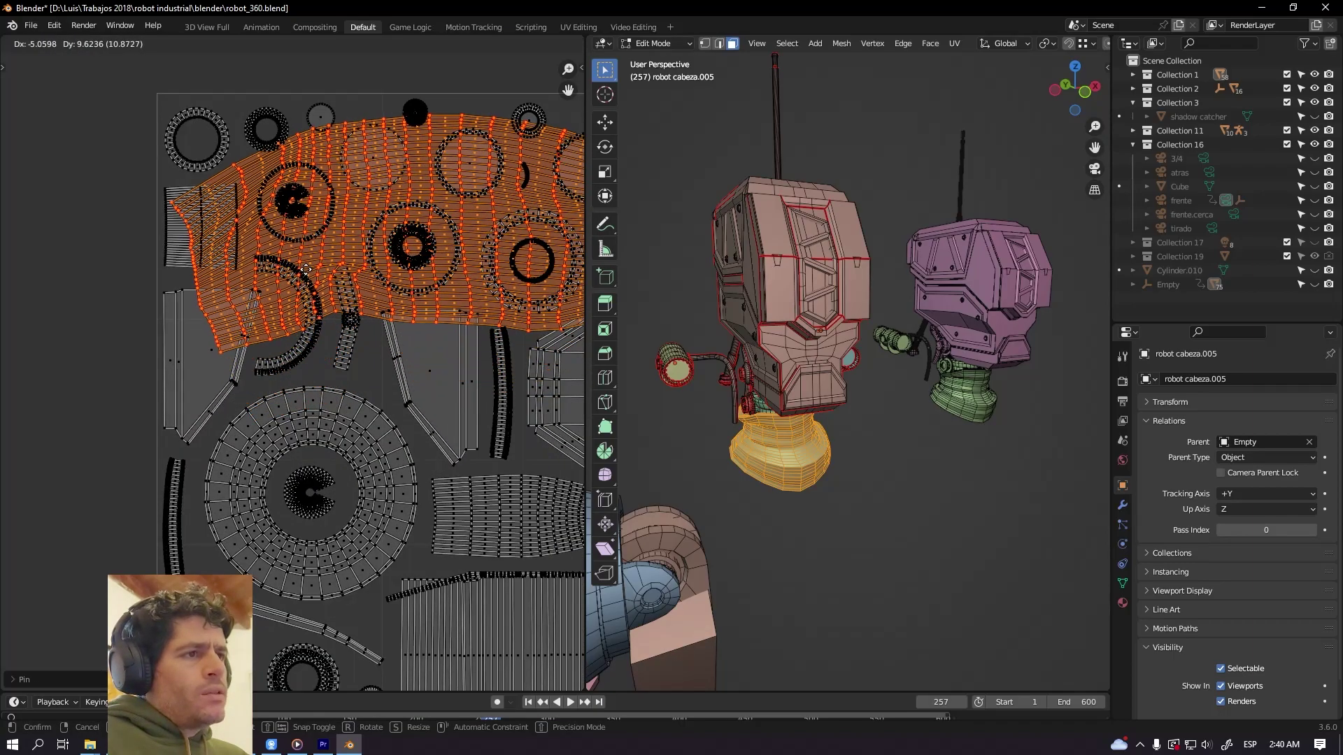
click(370, 364)
scroll(376, 372, down, 5)
middle_drag(377, 372, 269, 189)
Select all UVs and run Pack Islands with Lock Pinned Islands enabled
key(a)
click(198, 46)
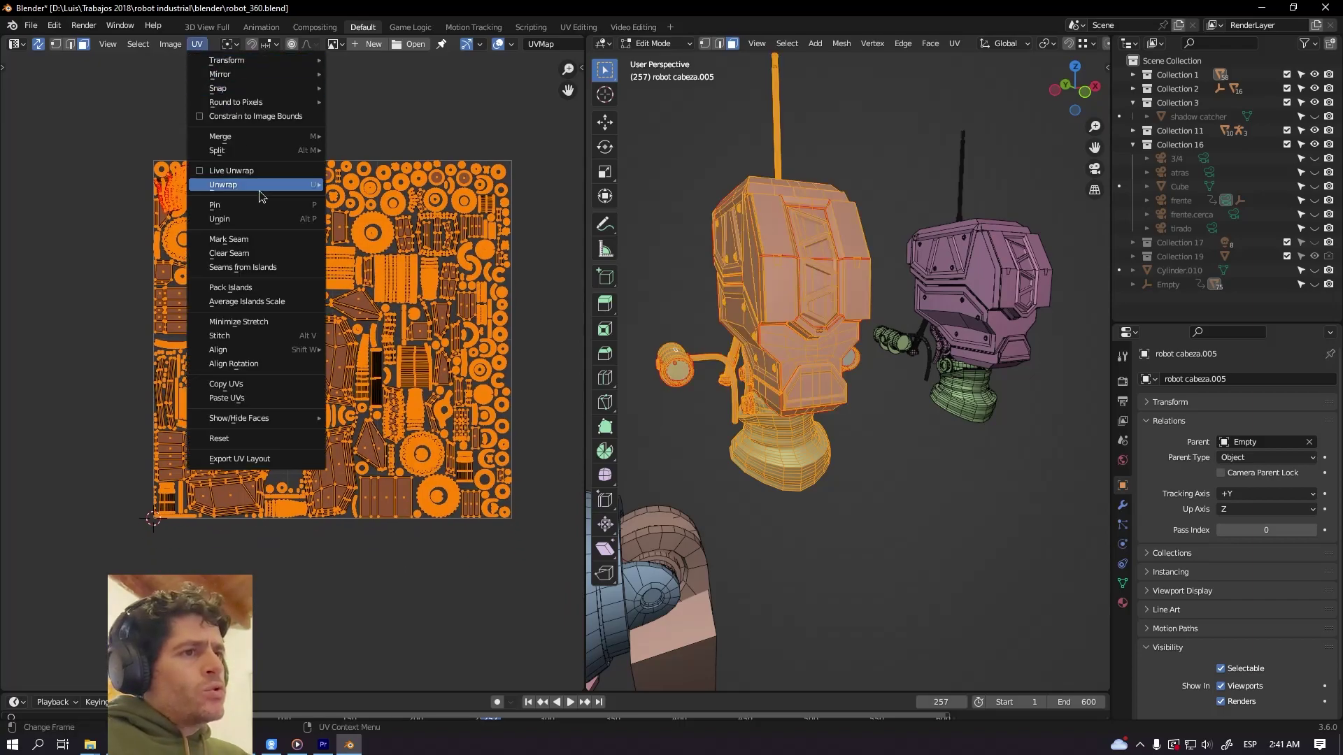
click(256, 291)
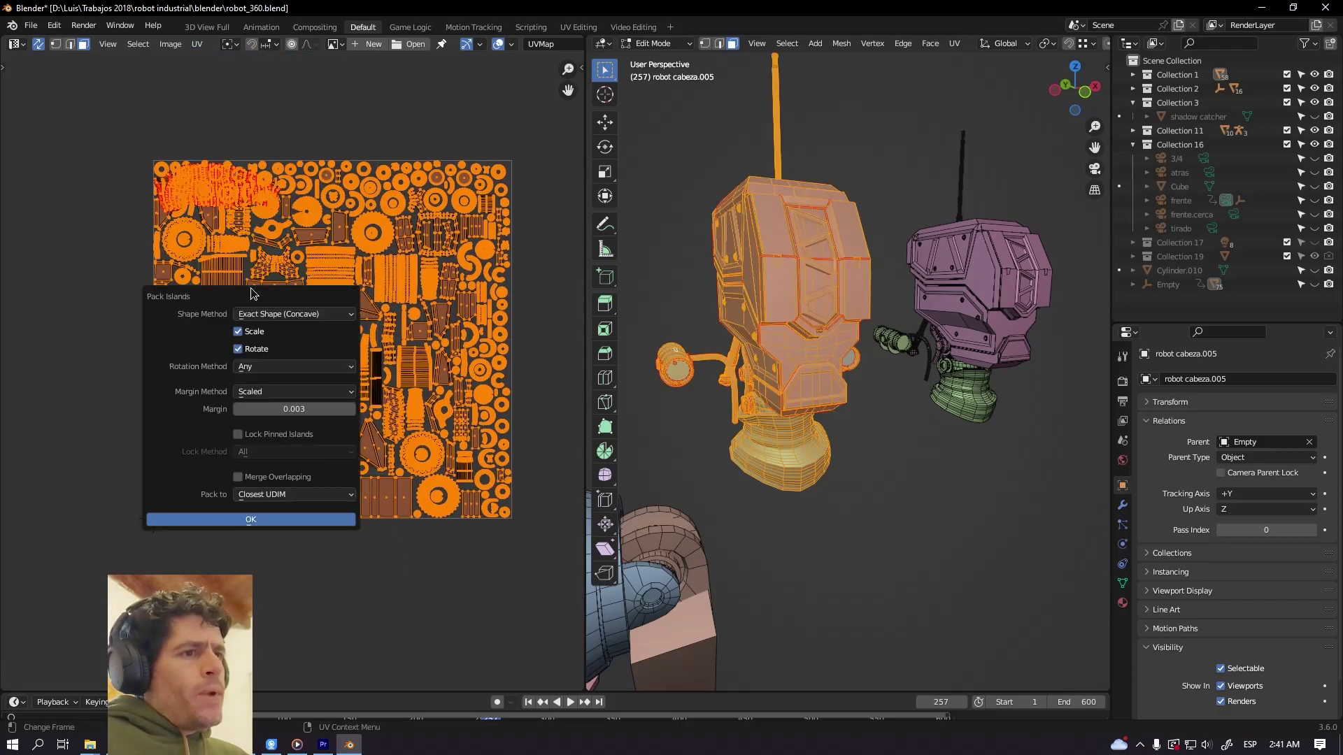
click(260, 437)
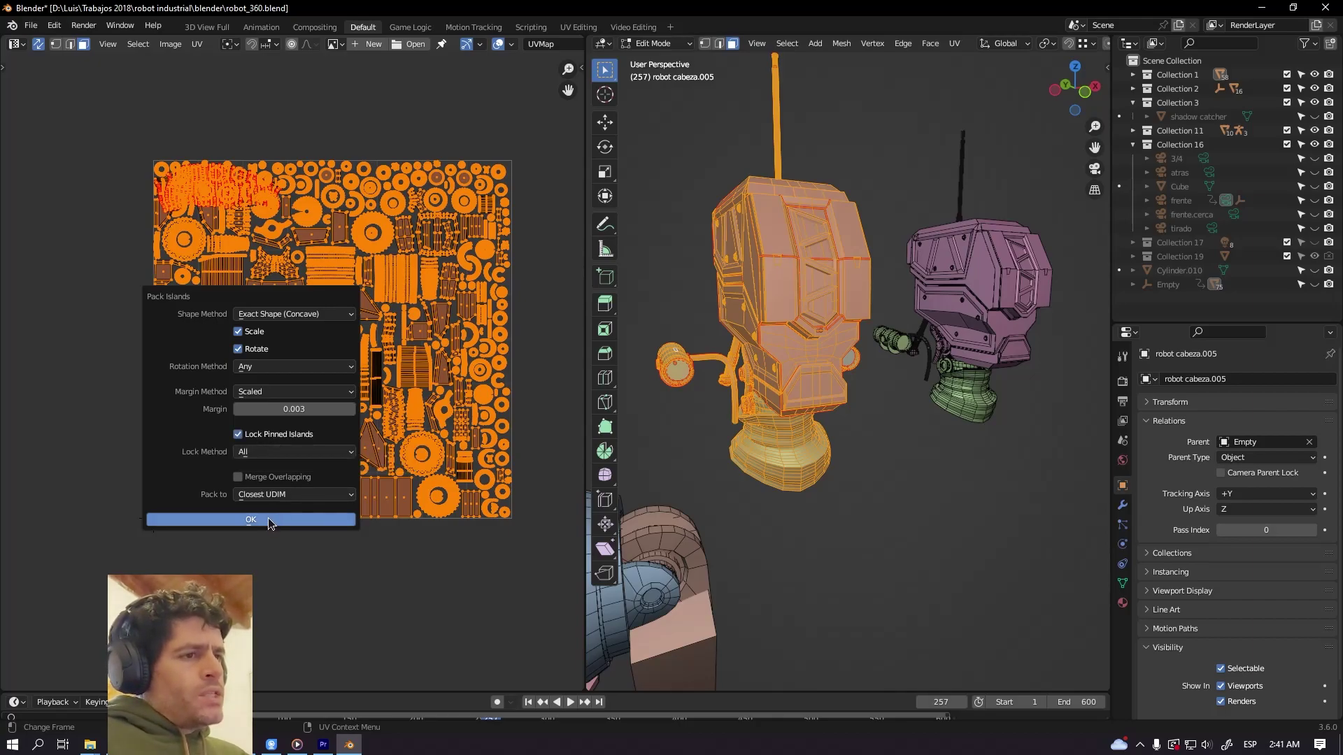
click(301, 523)
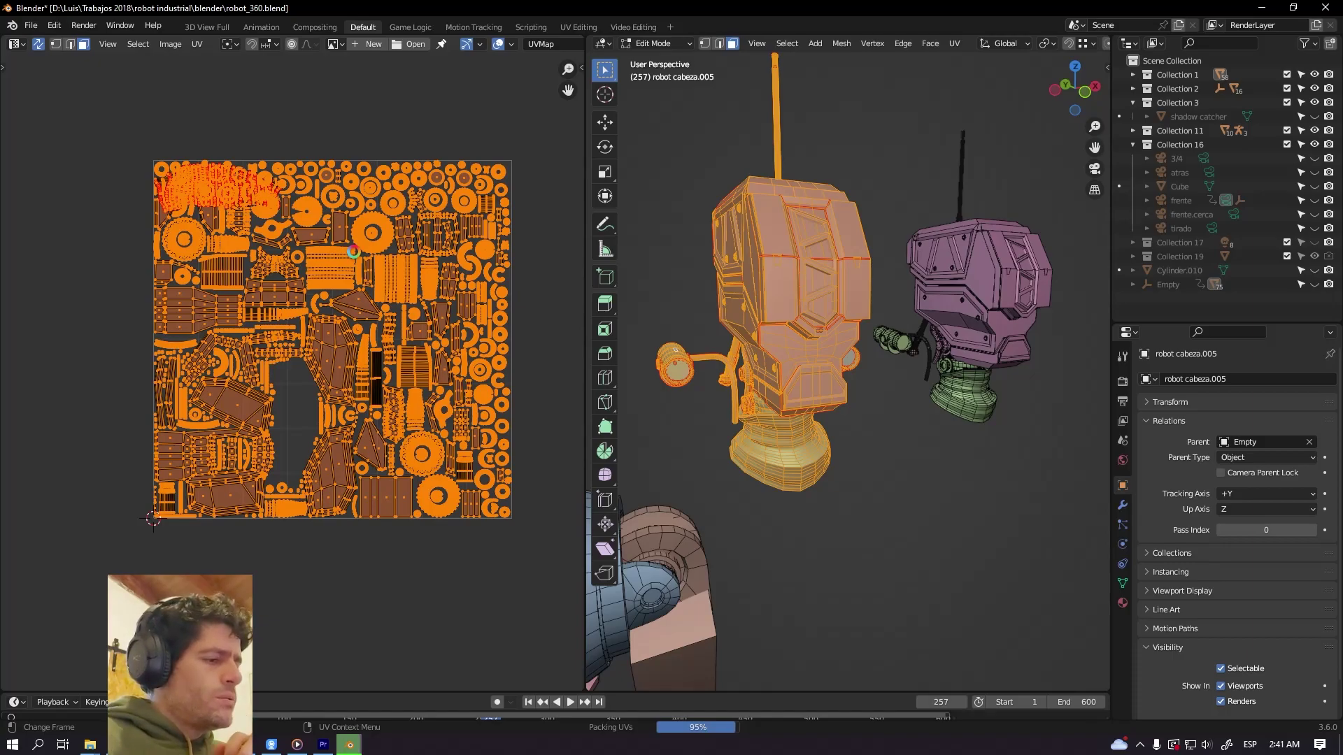
Inspect the islands repacked around the pinned neck island, then return to Object Mode
scroll(344, 350, up, 5)
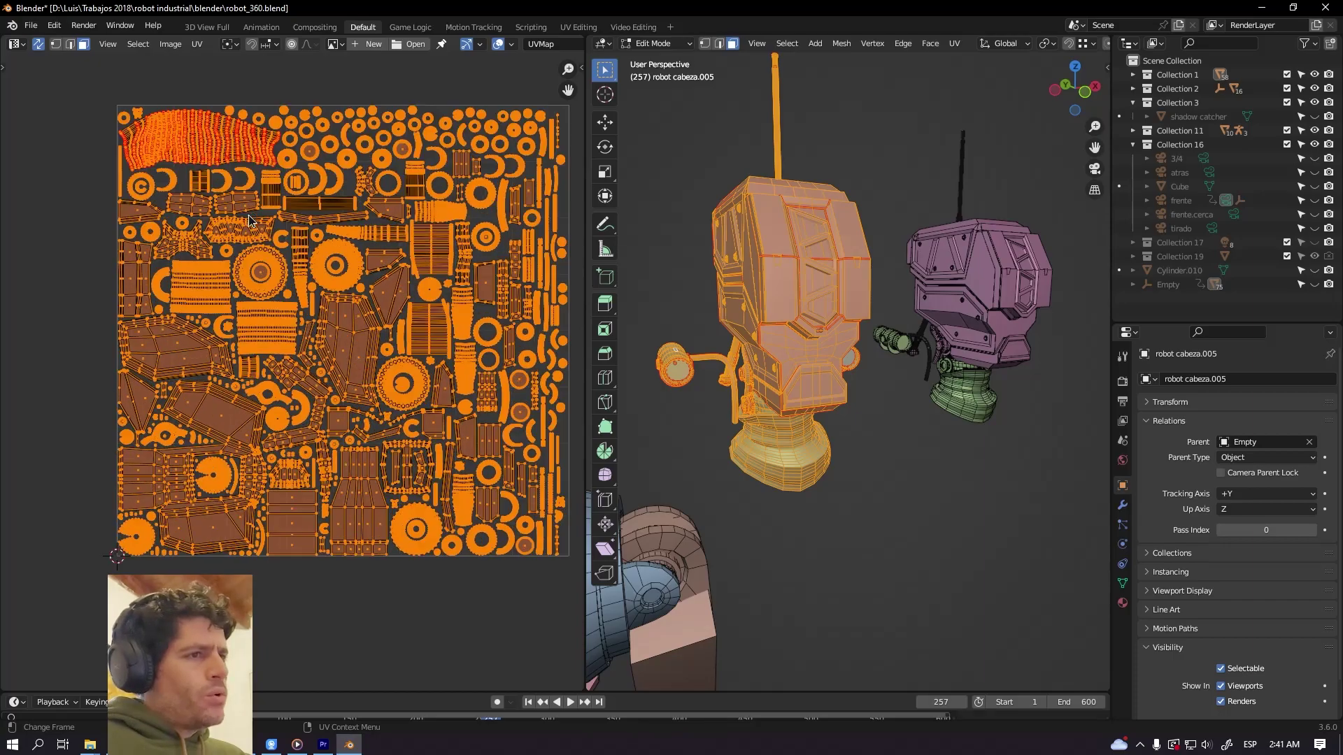
middle_drag(344, 293, 344, 455)
scroll(344, 455, up, 5)
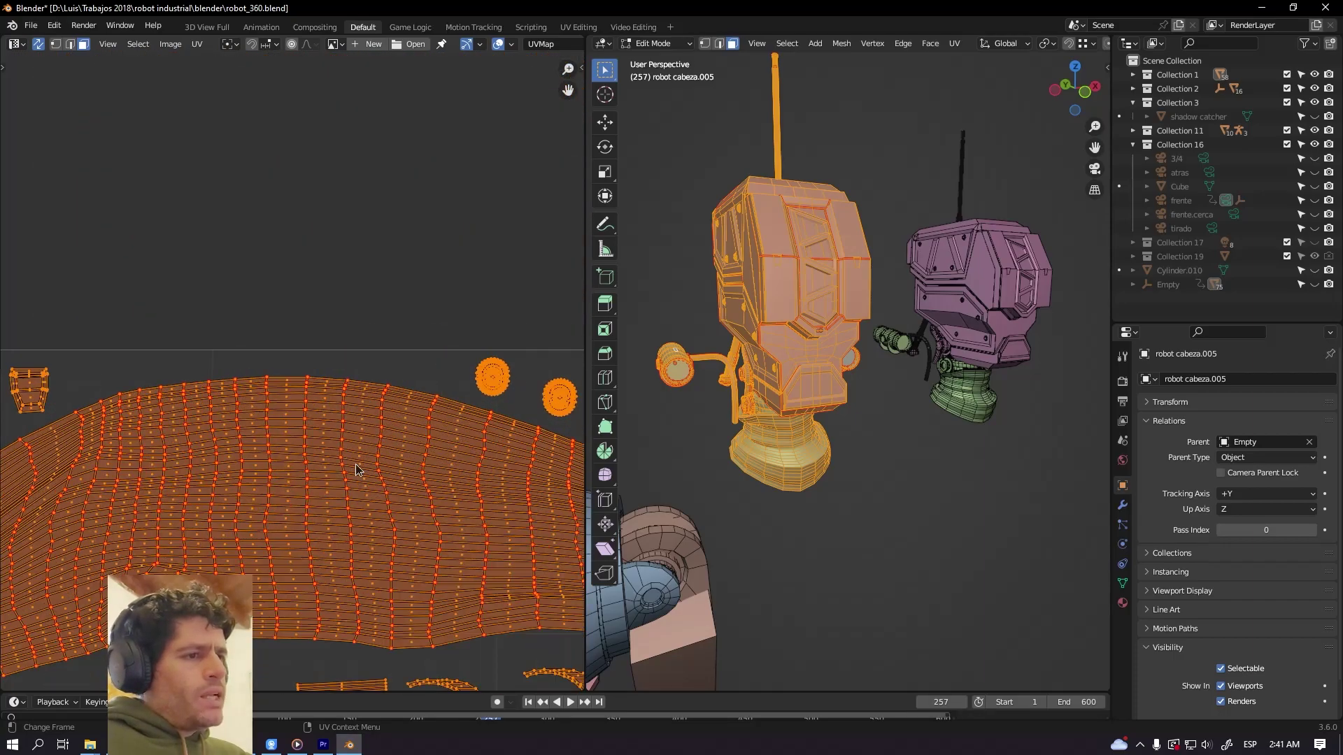
scroll(354, 464, down, 5)
scroll(343, 440, down, 3)
middle_drag(343, 439, 312, 353)
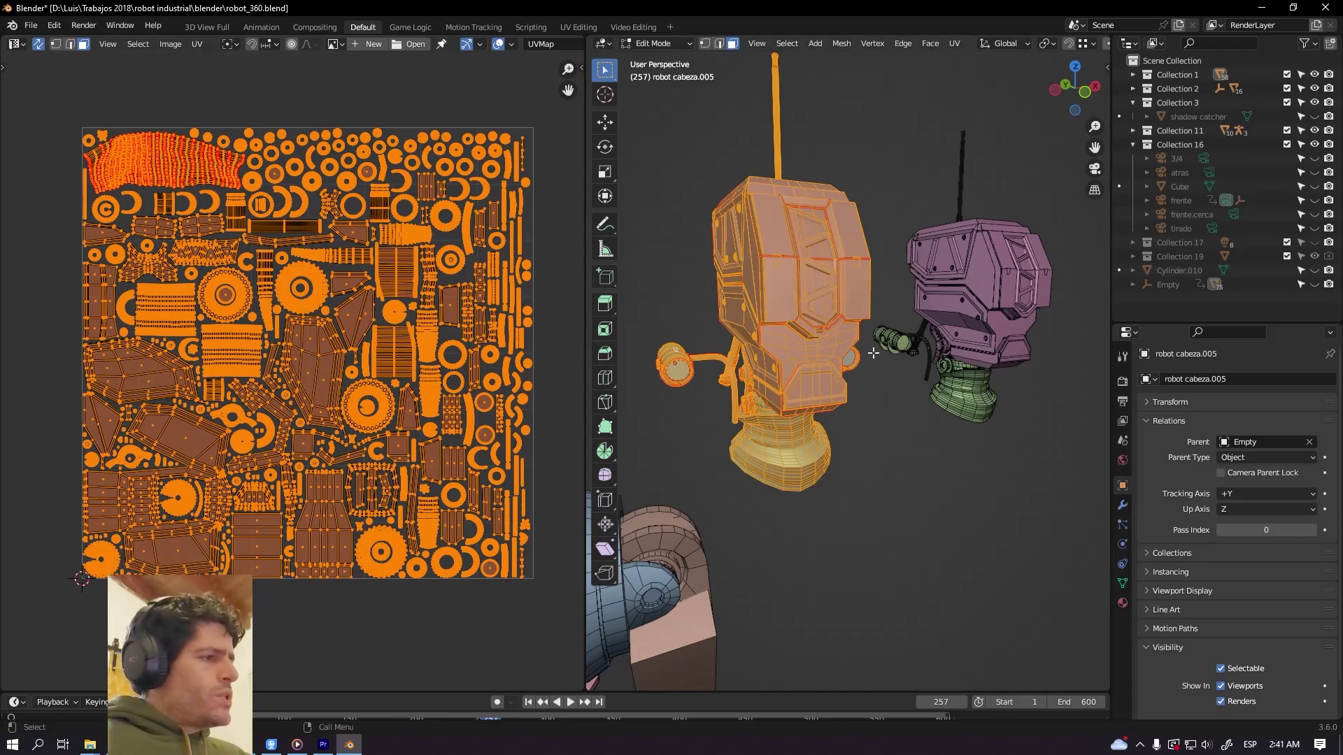
key(Tab)
Select the purple head's right and left cylinders, body and neck, and enter Edit Mode
middle_drag(869, 367, 805, 364)
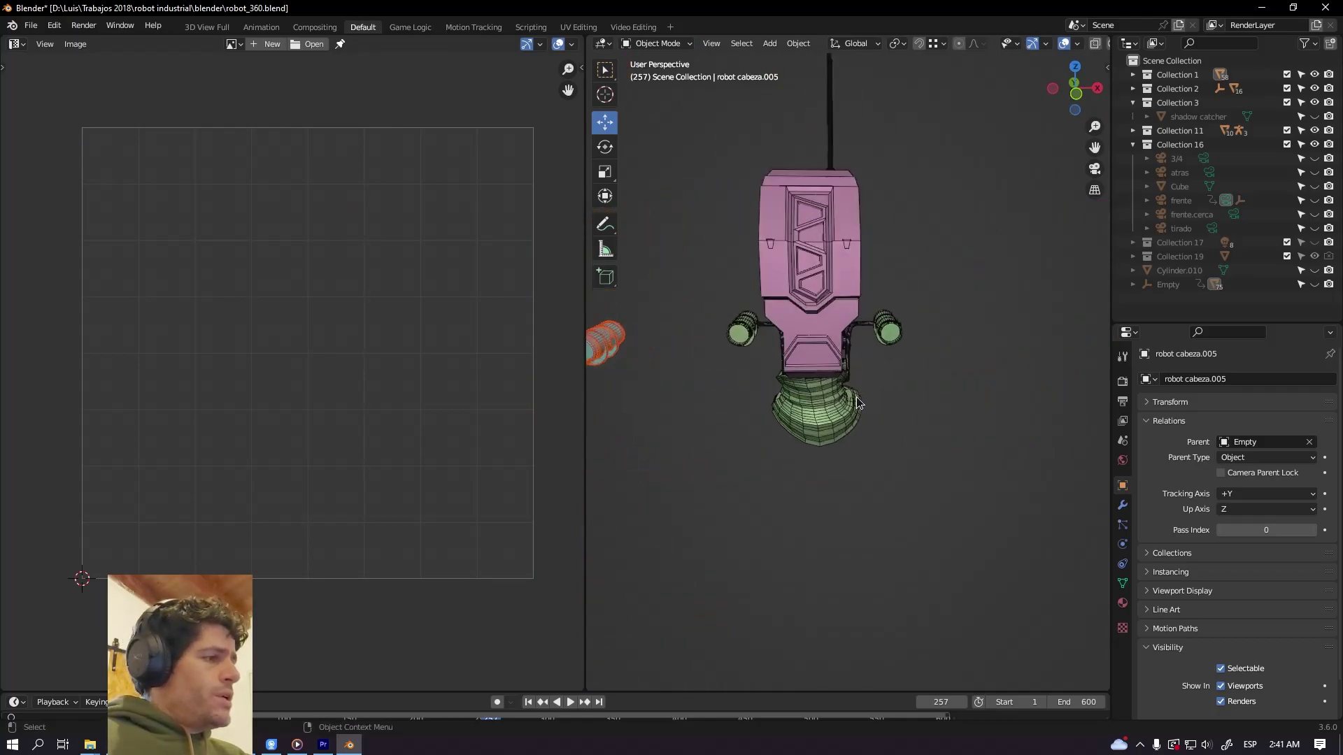
scroll(856, 396, up, 5)
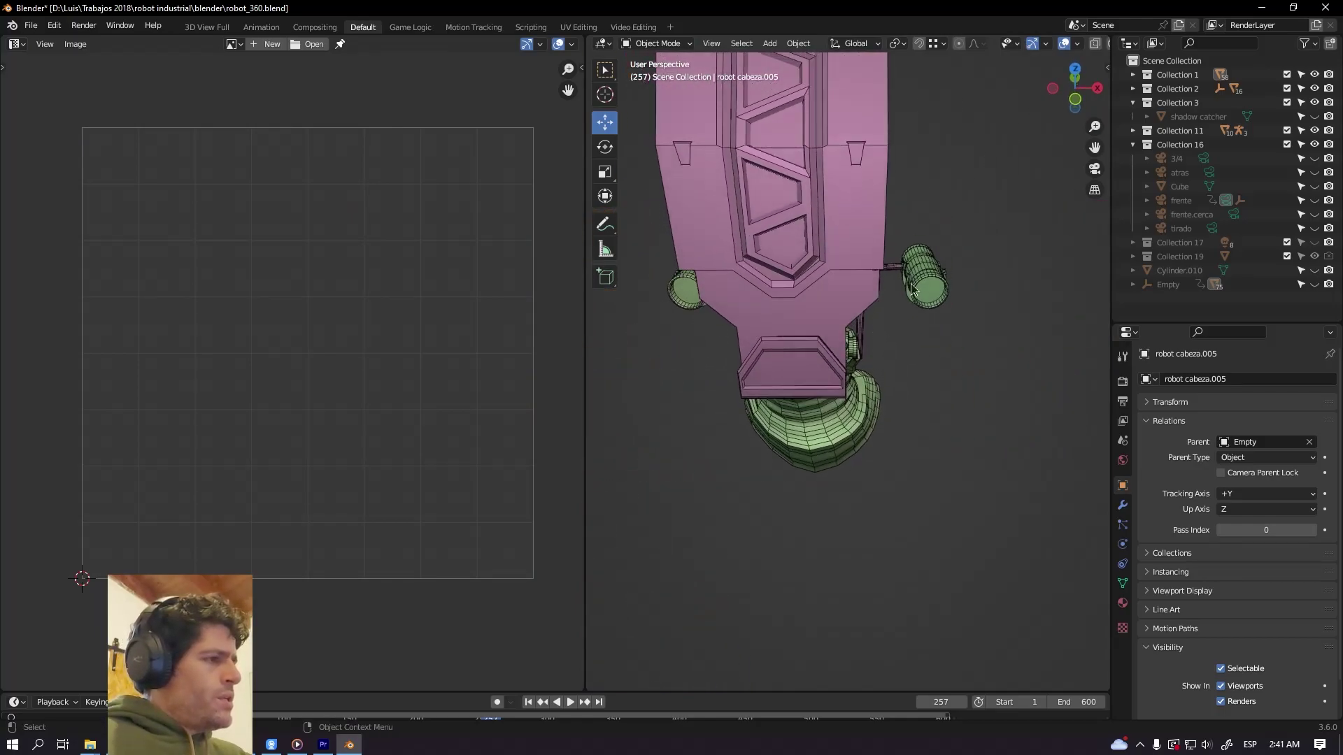
click(912, 289)
scroll(824, 319, down, 4)
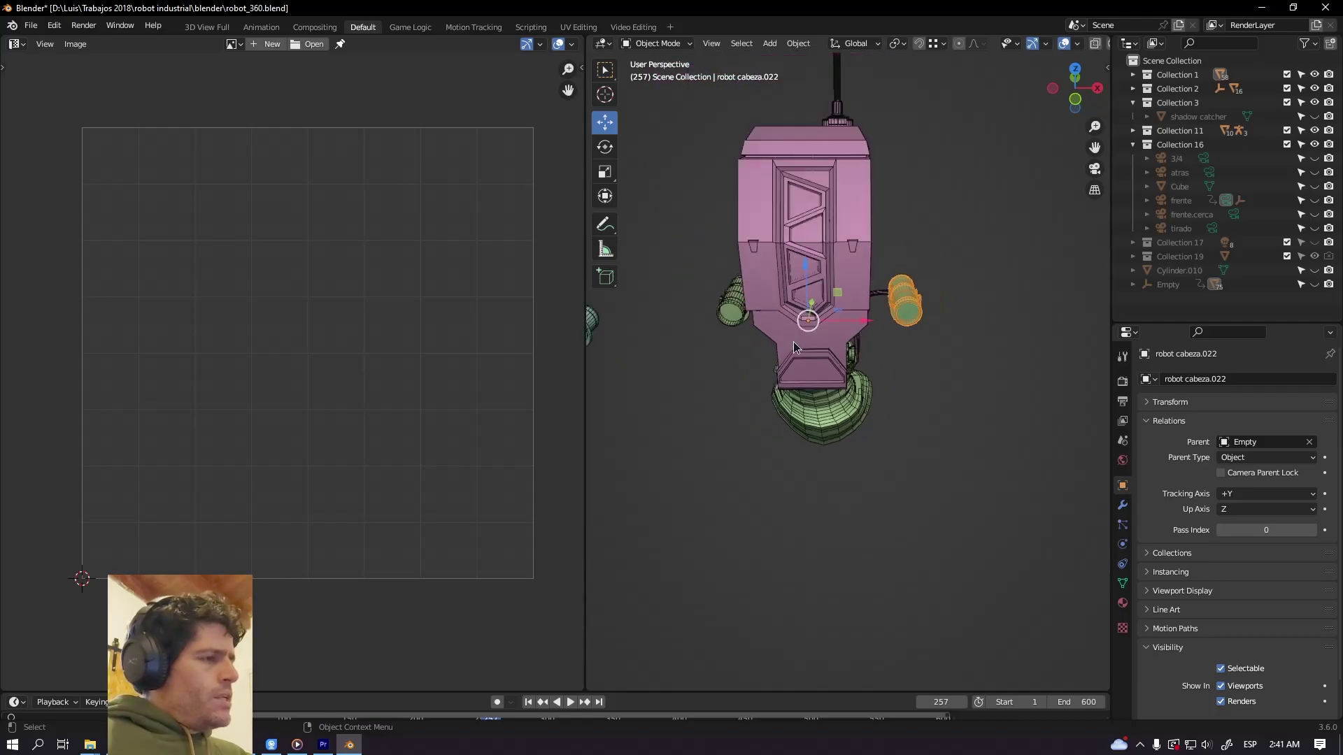
middle_drag(793, 341, 739, 337)
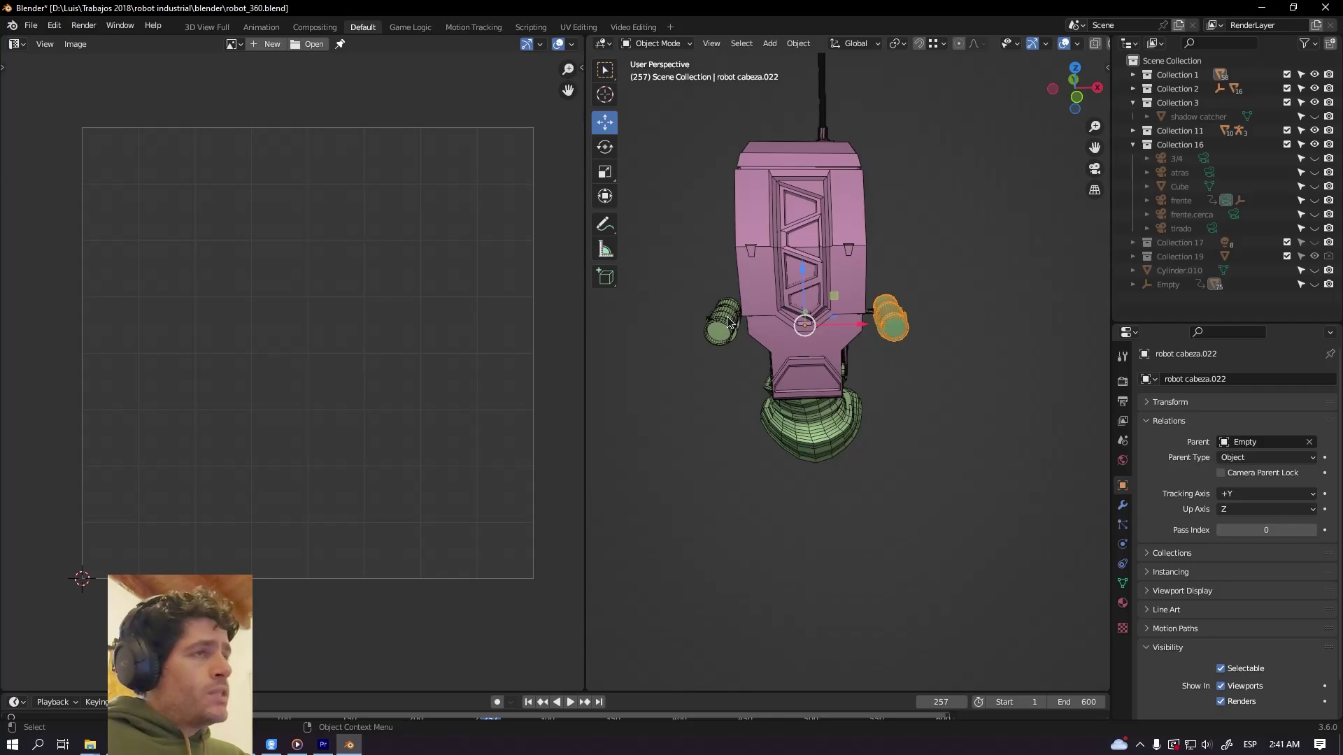
shift+click(727, 323)
shift+click(857, 340)
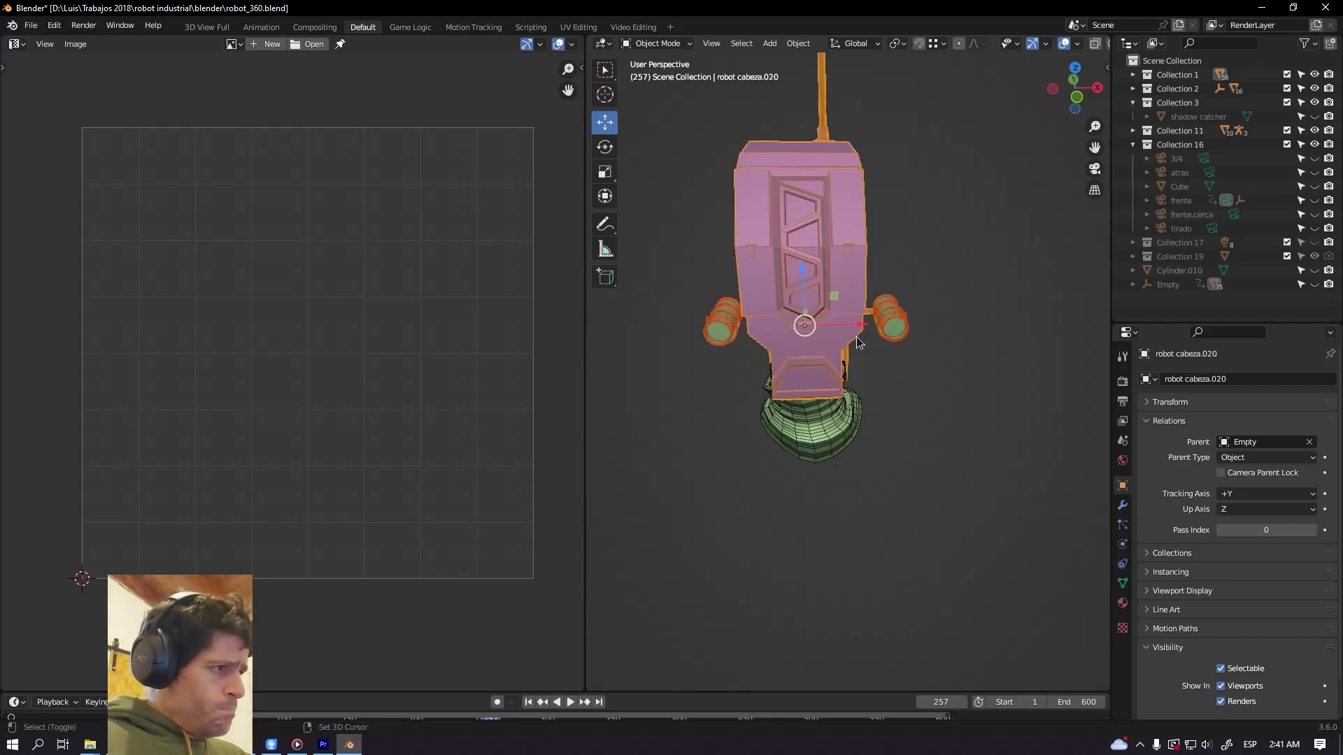
shift+click(842, 423)
middle_drag(841, 422, 811, 405)
key(Tab)
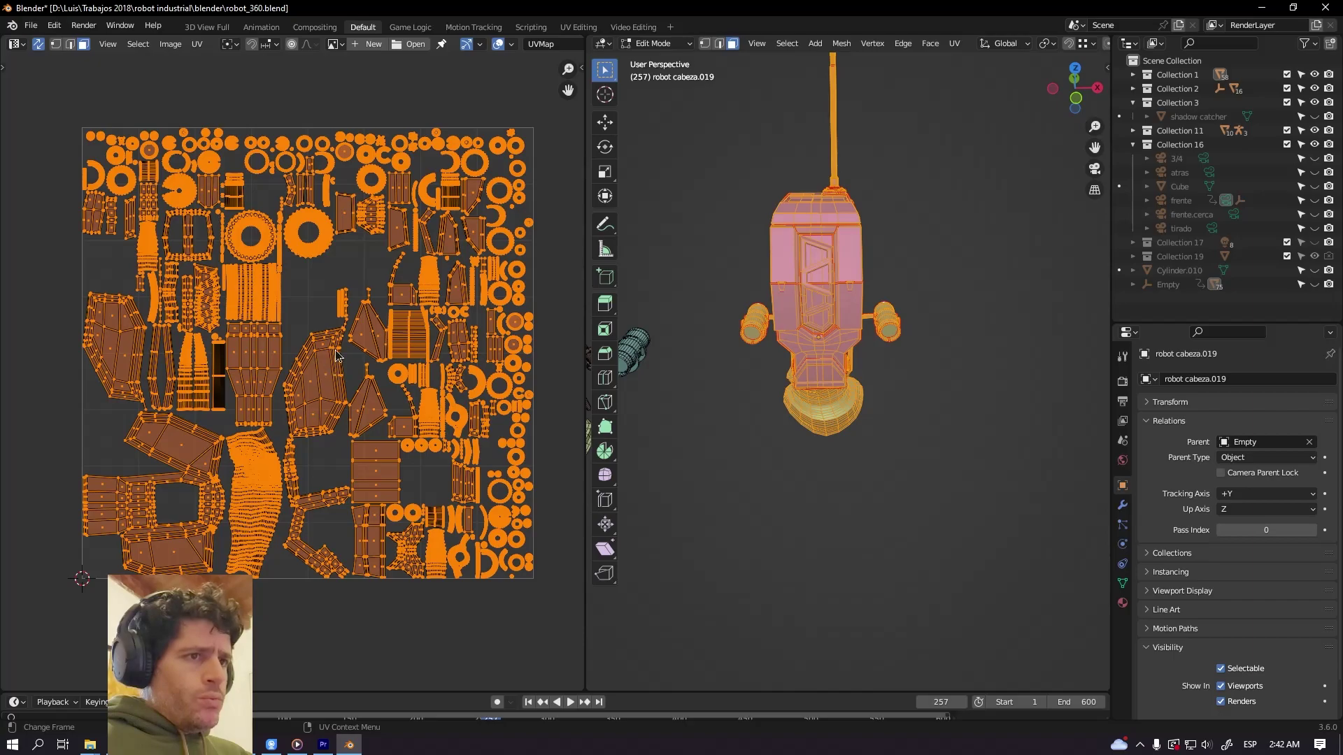
Lift the striped UV island aside to reveal its identical copy beneath, then drop it back
scroll(256, 297, up, 3)
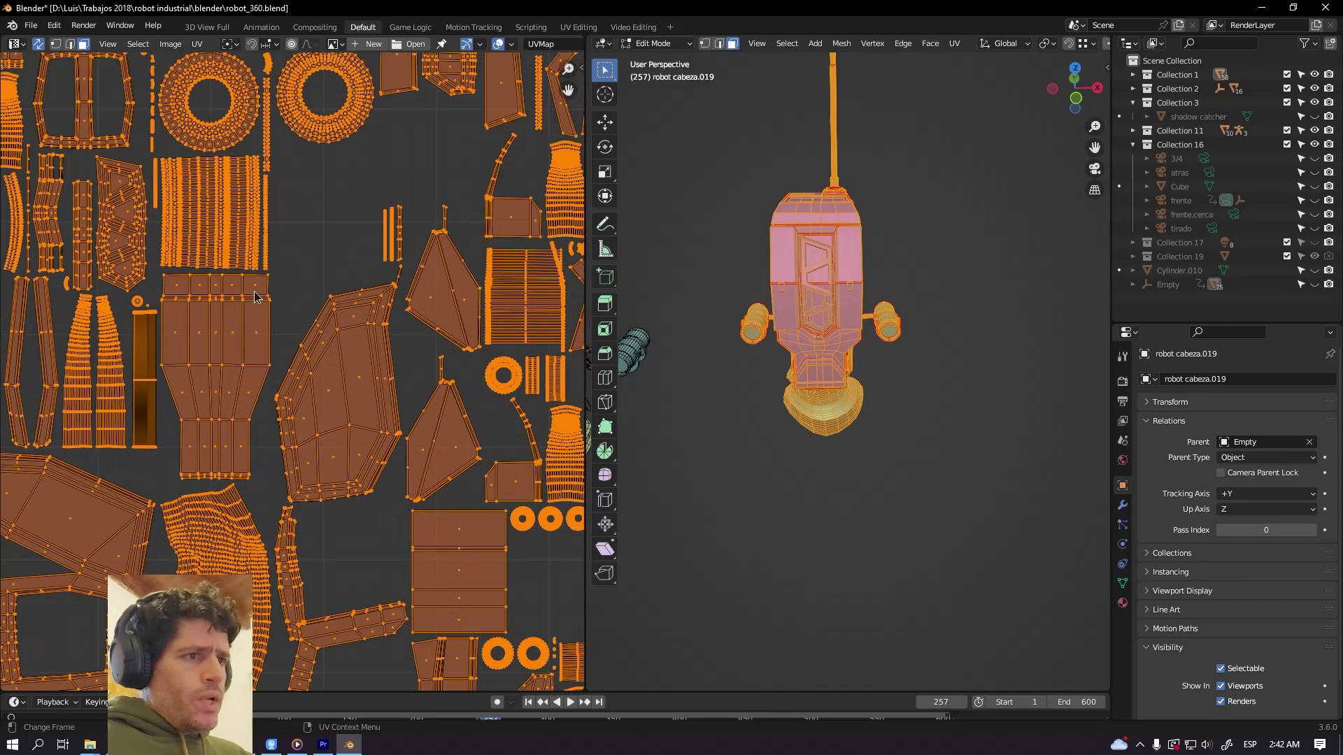
scroll(256, 298, up, 2)
scroll(329, 420, down, 2)
scroll(397, 530, up, 4)
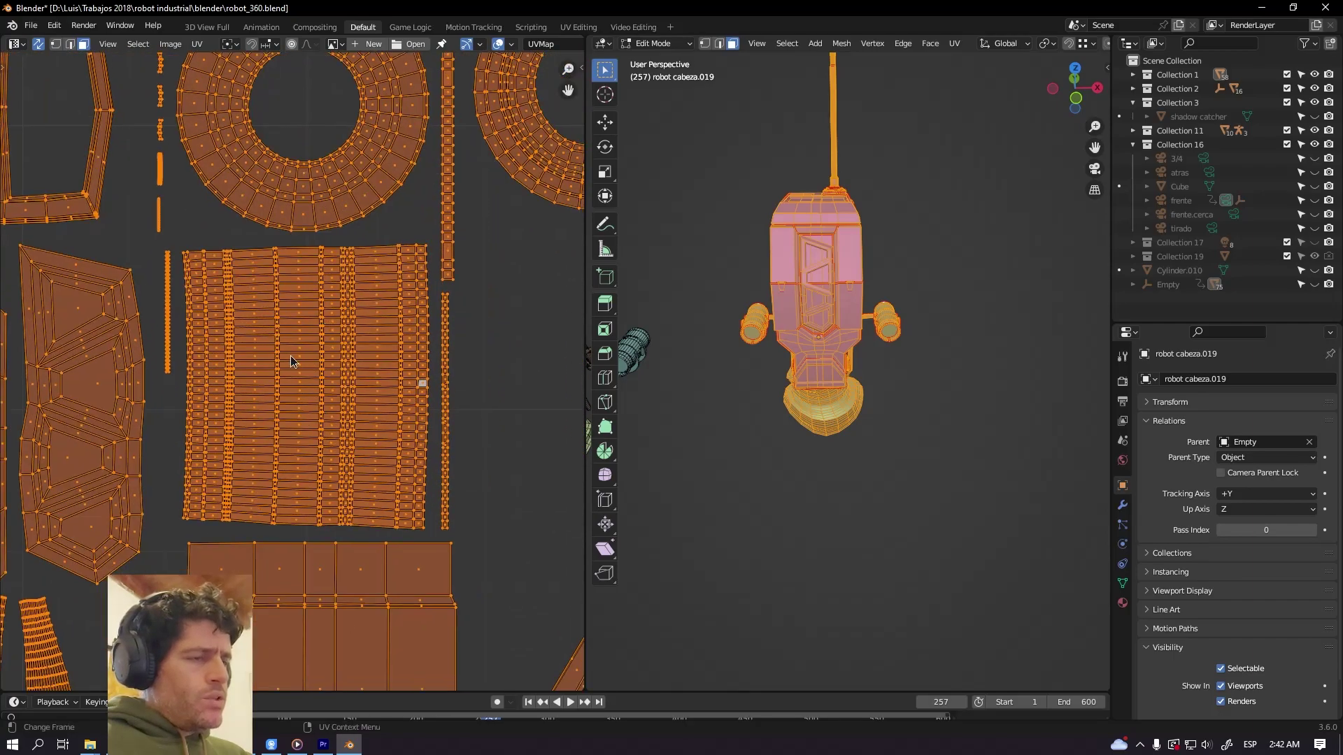
key(alt+a)
key(l)
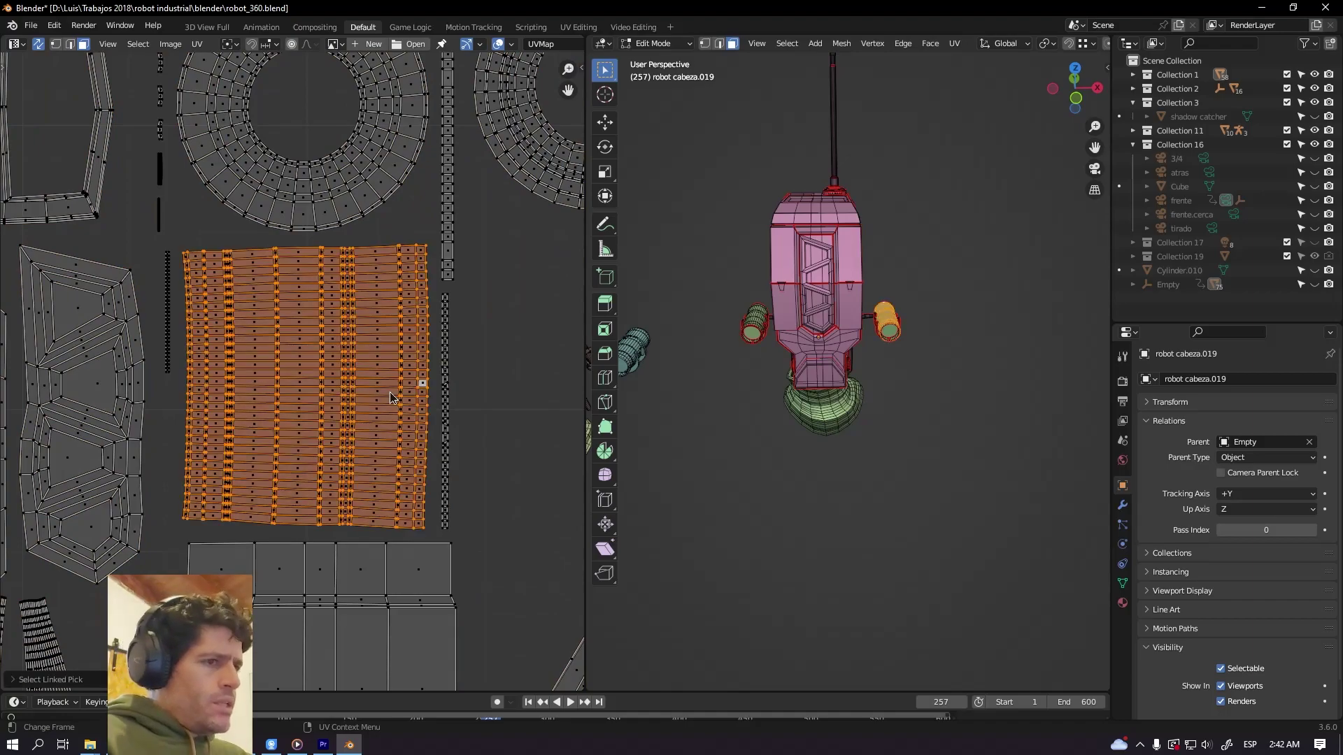
key(g)
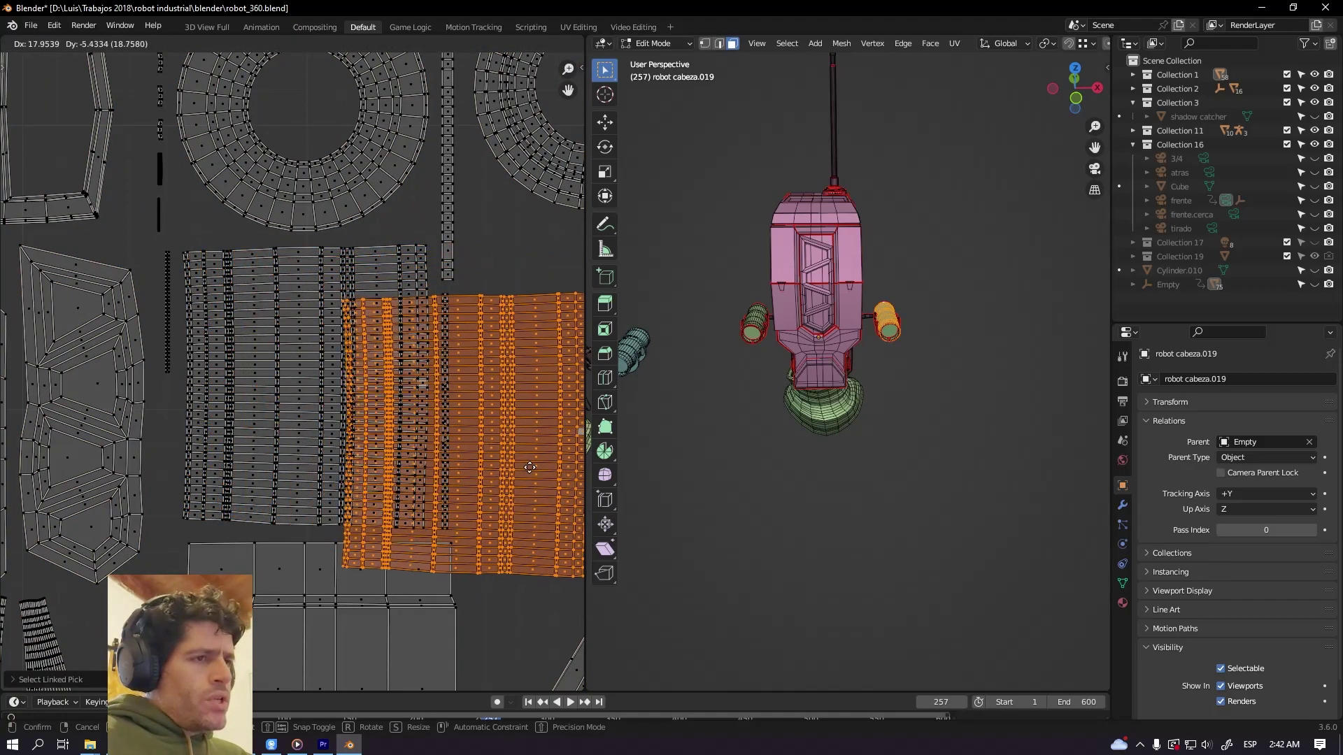
right_click(373, 438)
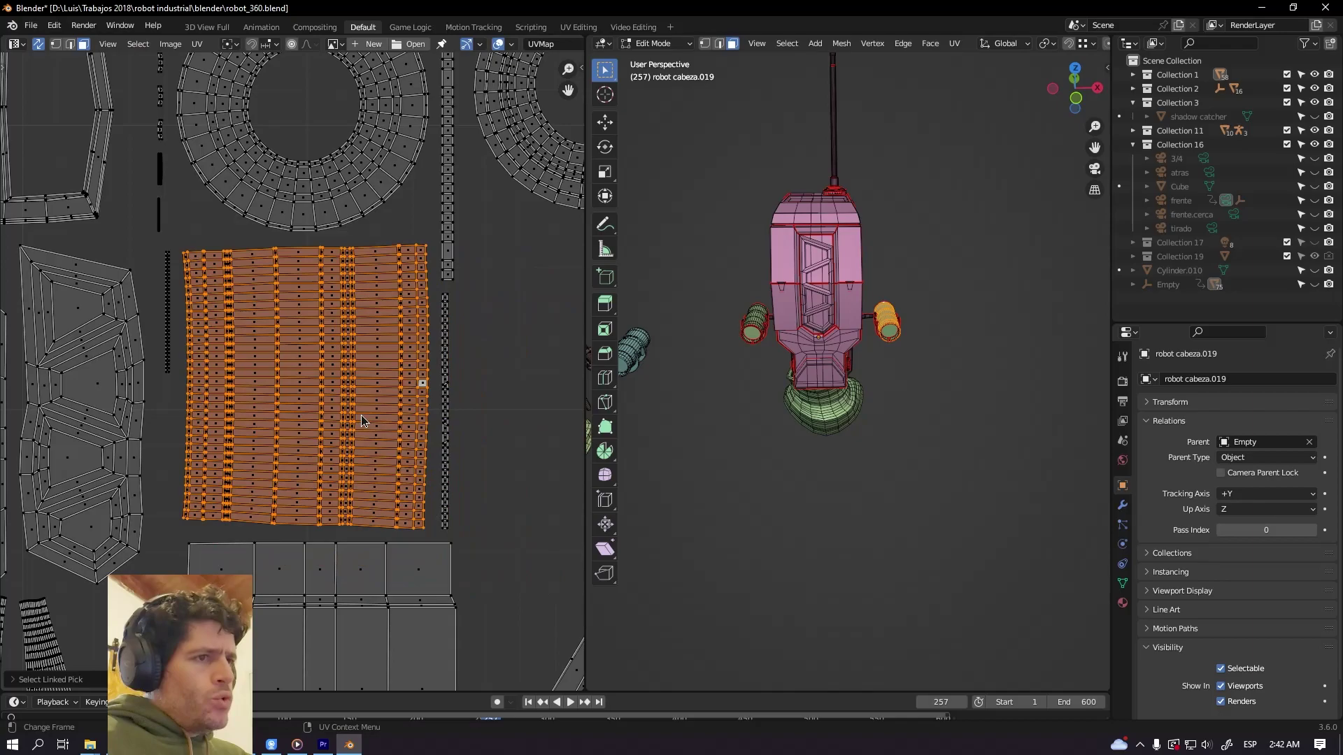
key(g)
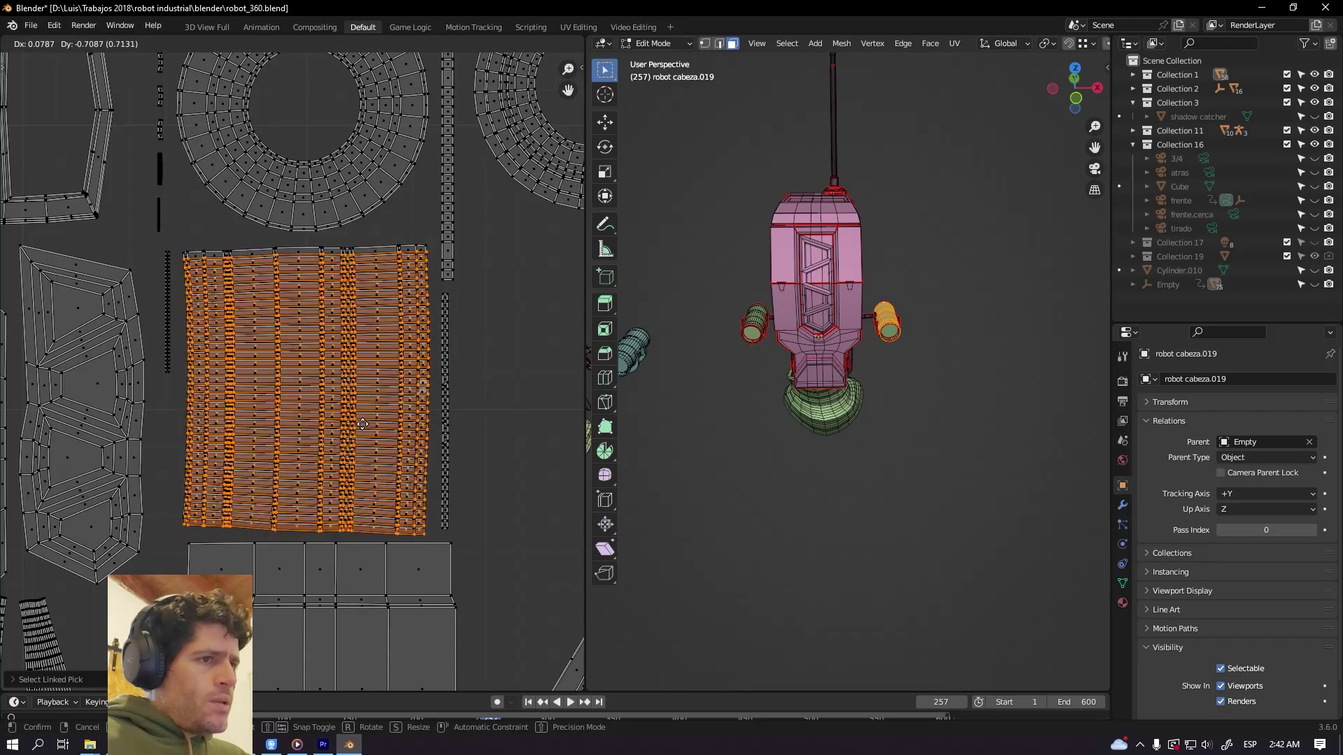
click(362, 424)
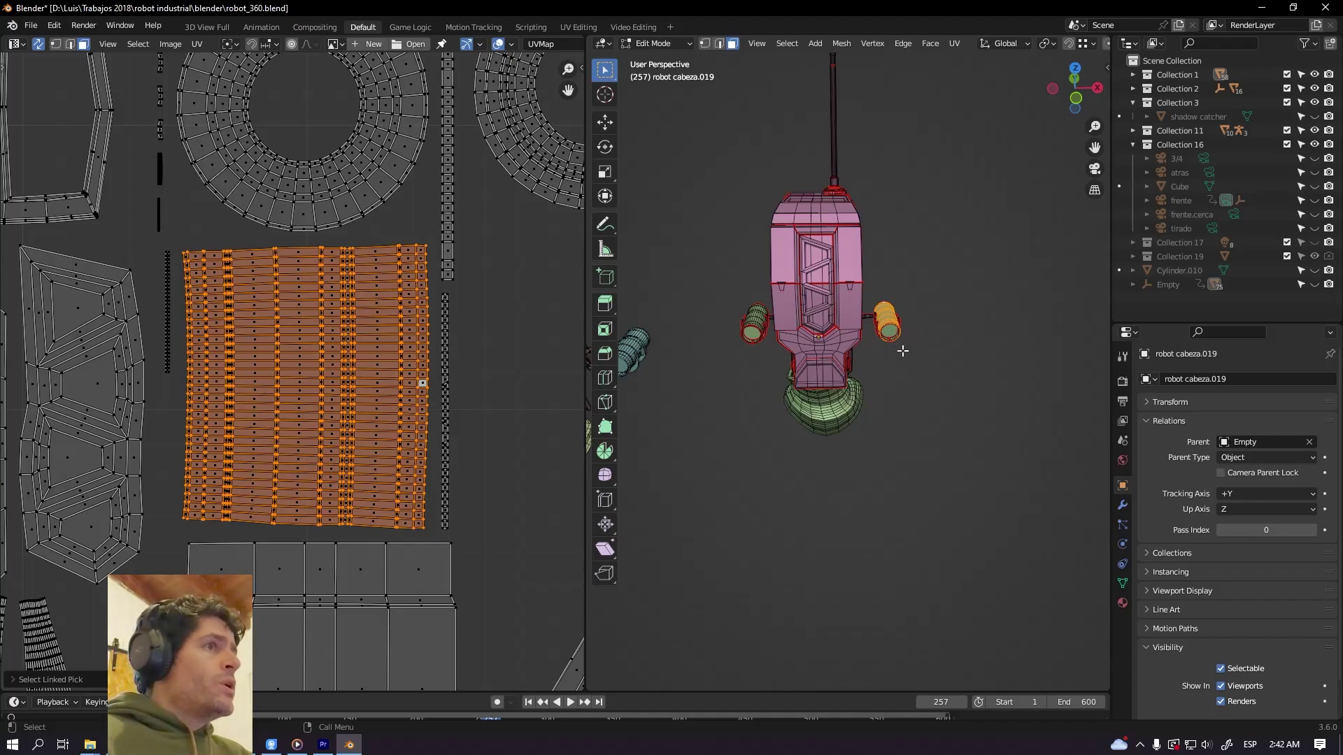
scroll(526, 445, down, 6)
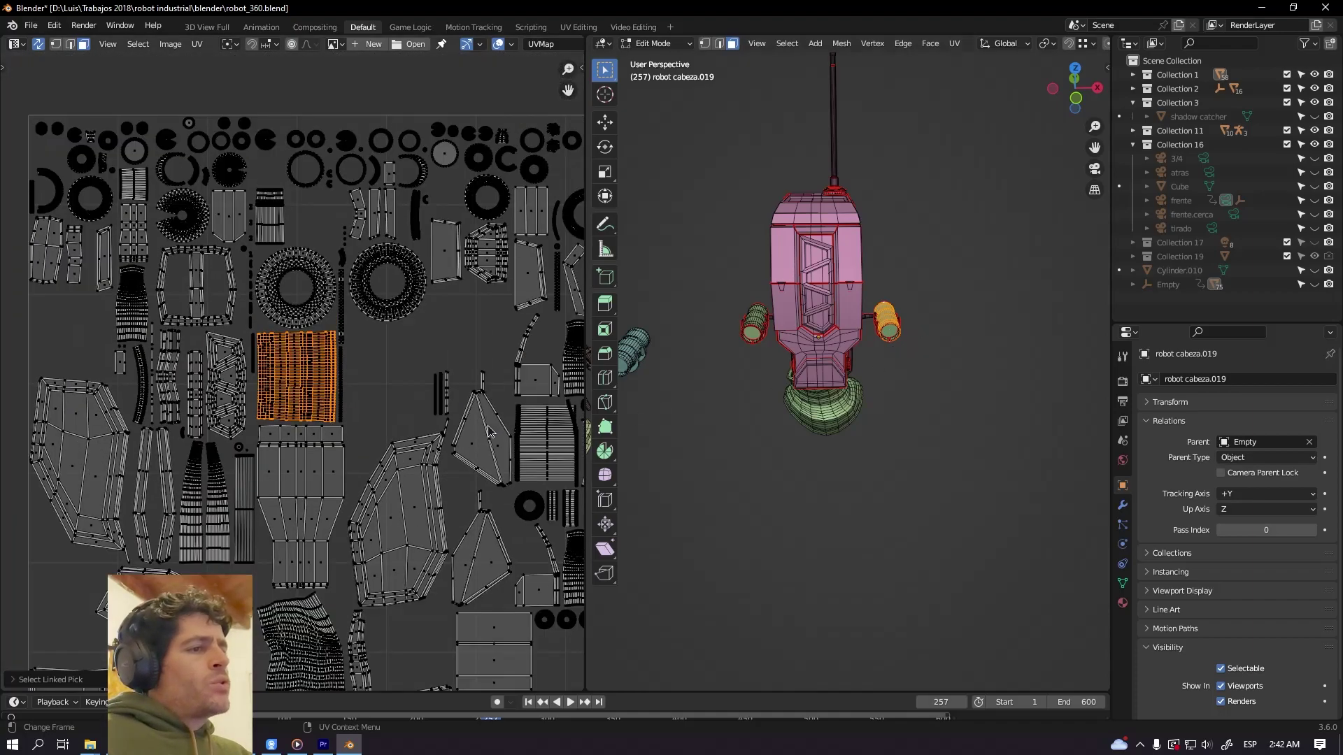
scroll(469, 430, down, 1)
middle_drag(445, 437, 416, 364)
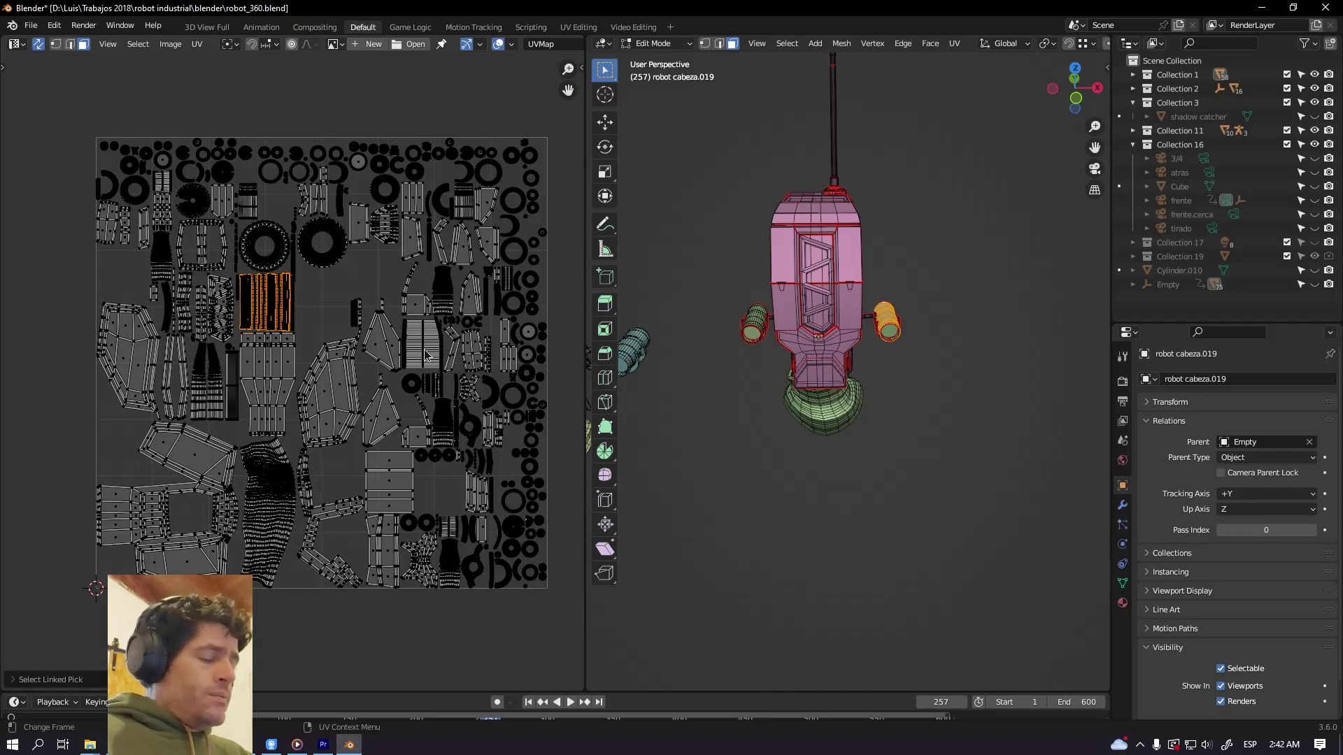
Pack all islands with Lock Pinned Islands off and Merge Overlapping turned on
key(a)
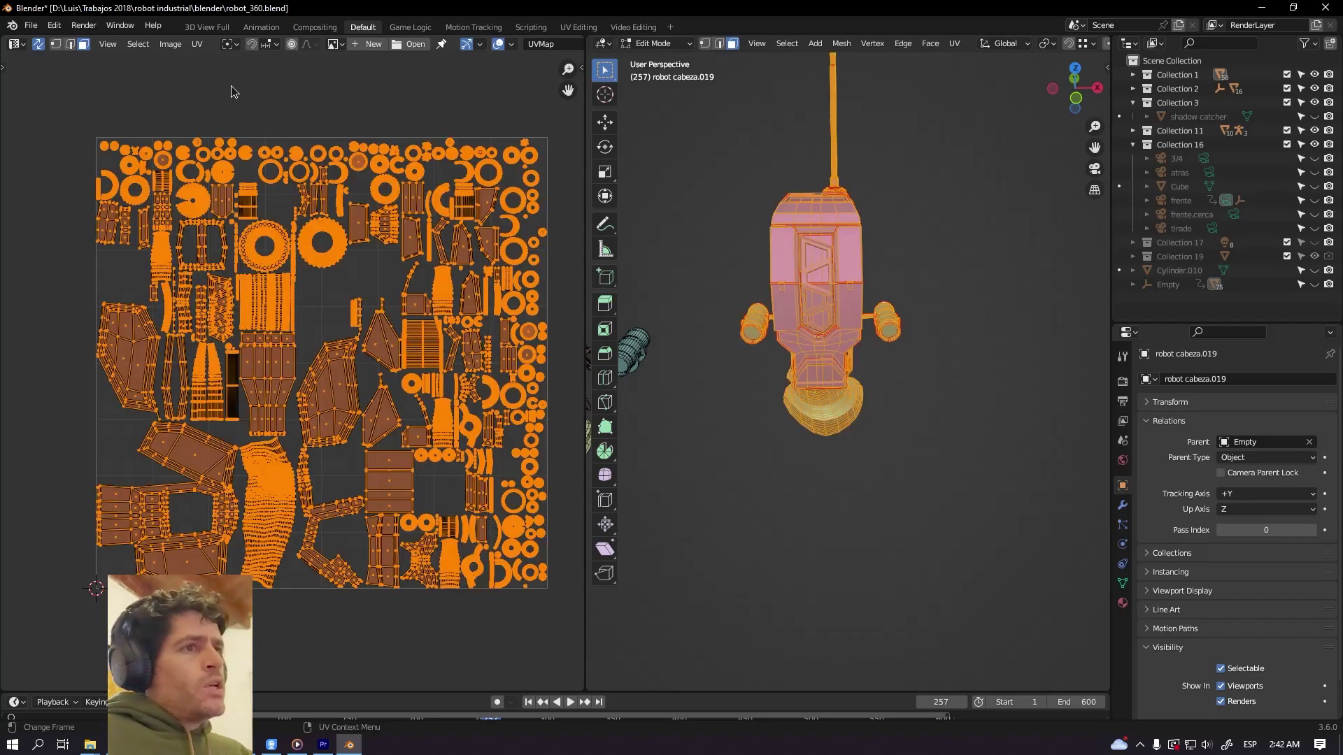
click(196, 43)
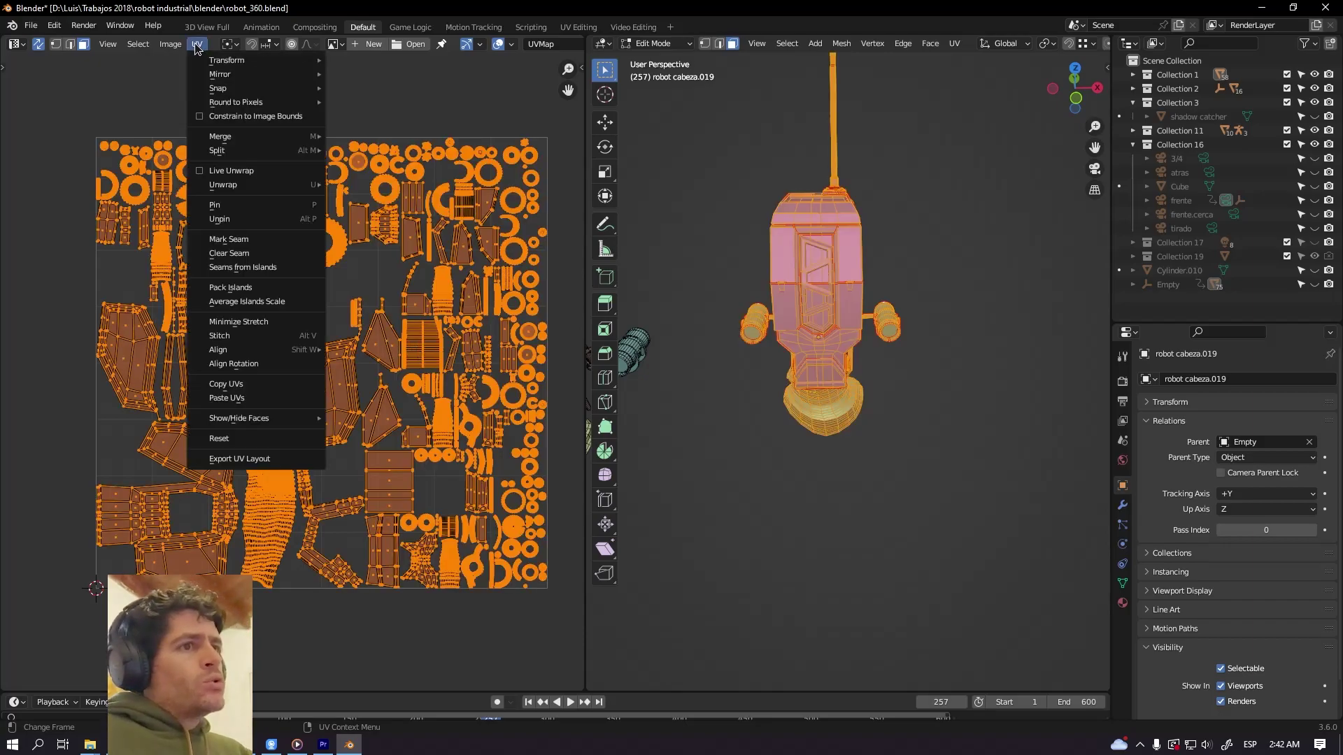
click(235, 287)
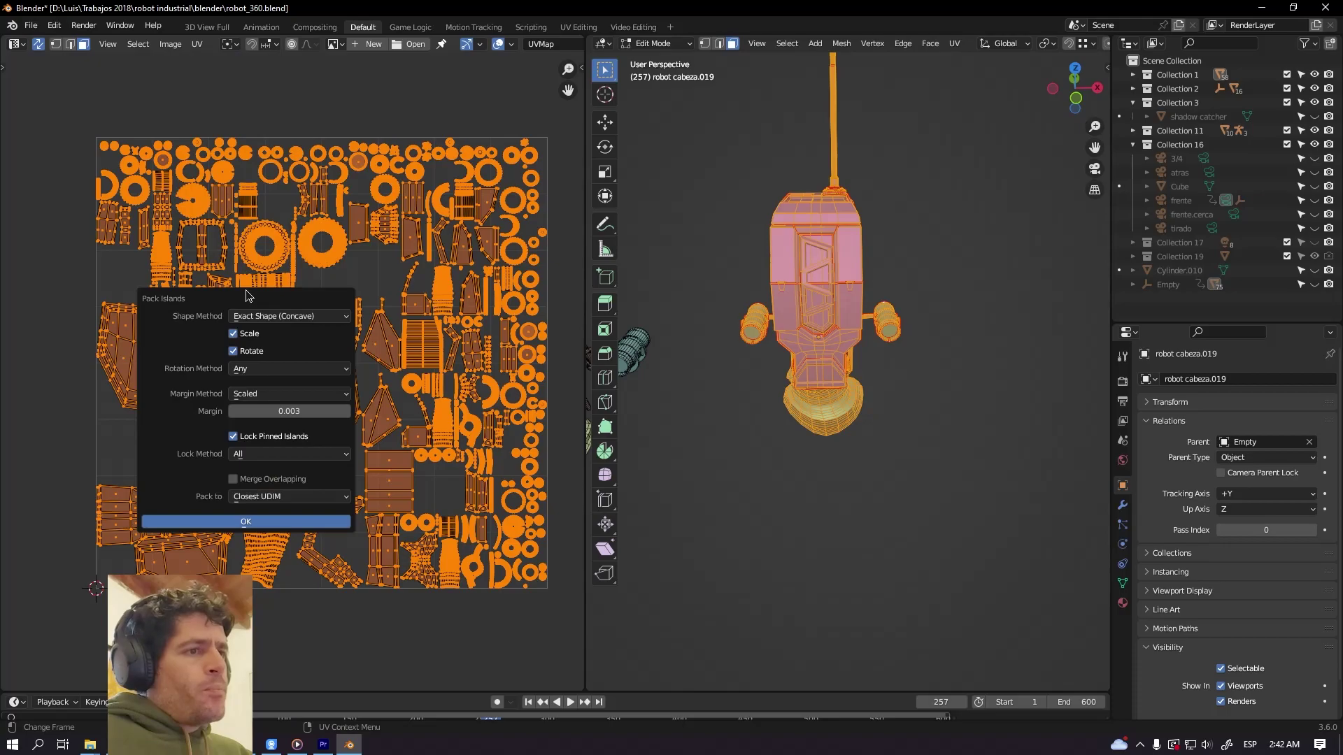
click(236, 437)
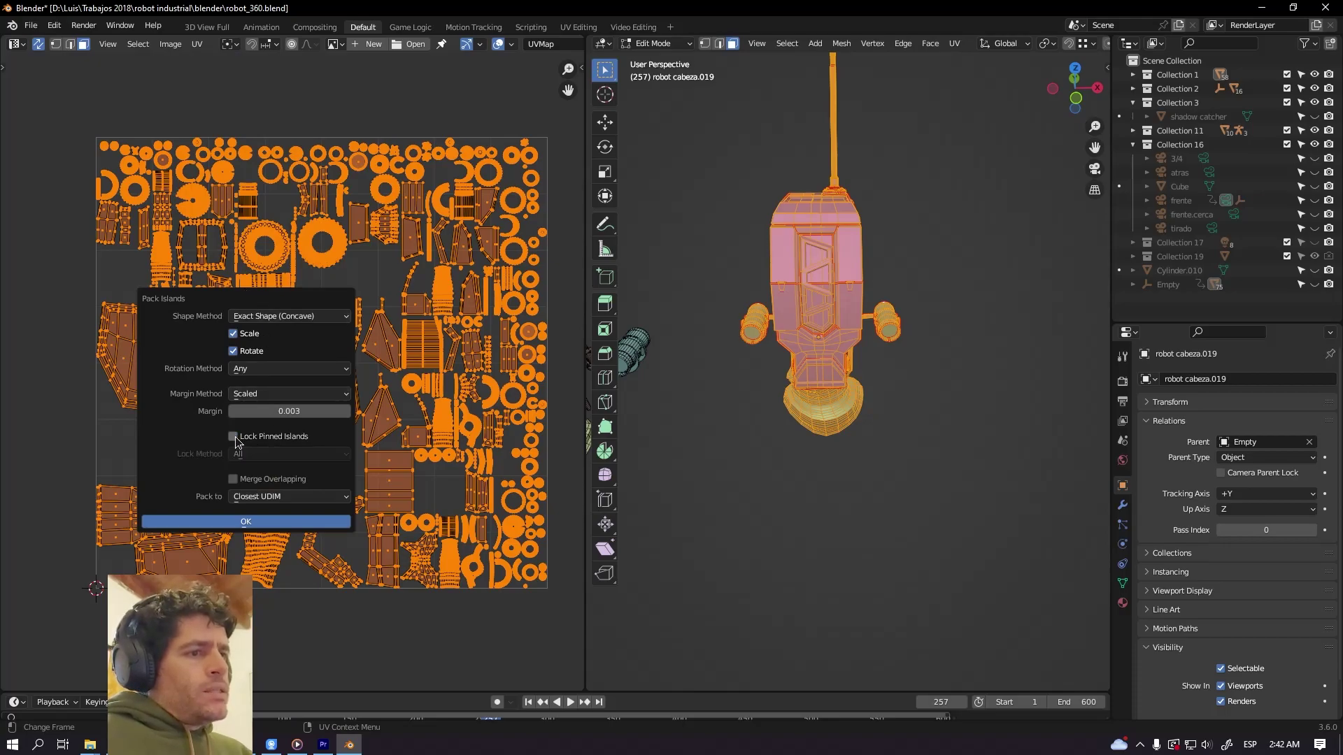
click(234, 481)
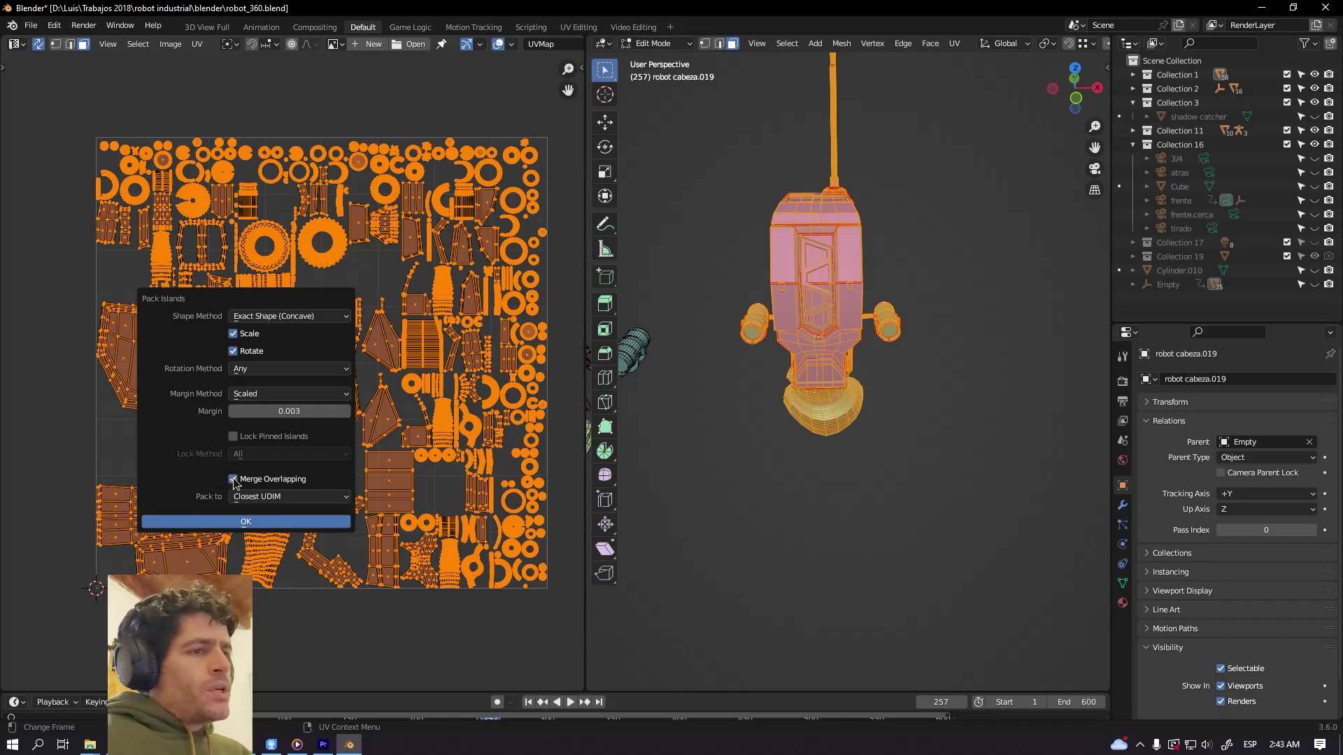
click(256, 522)
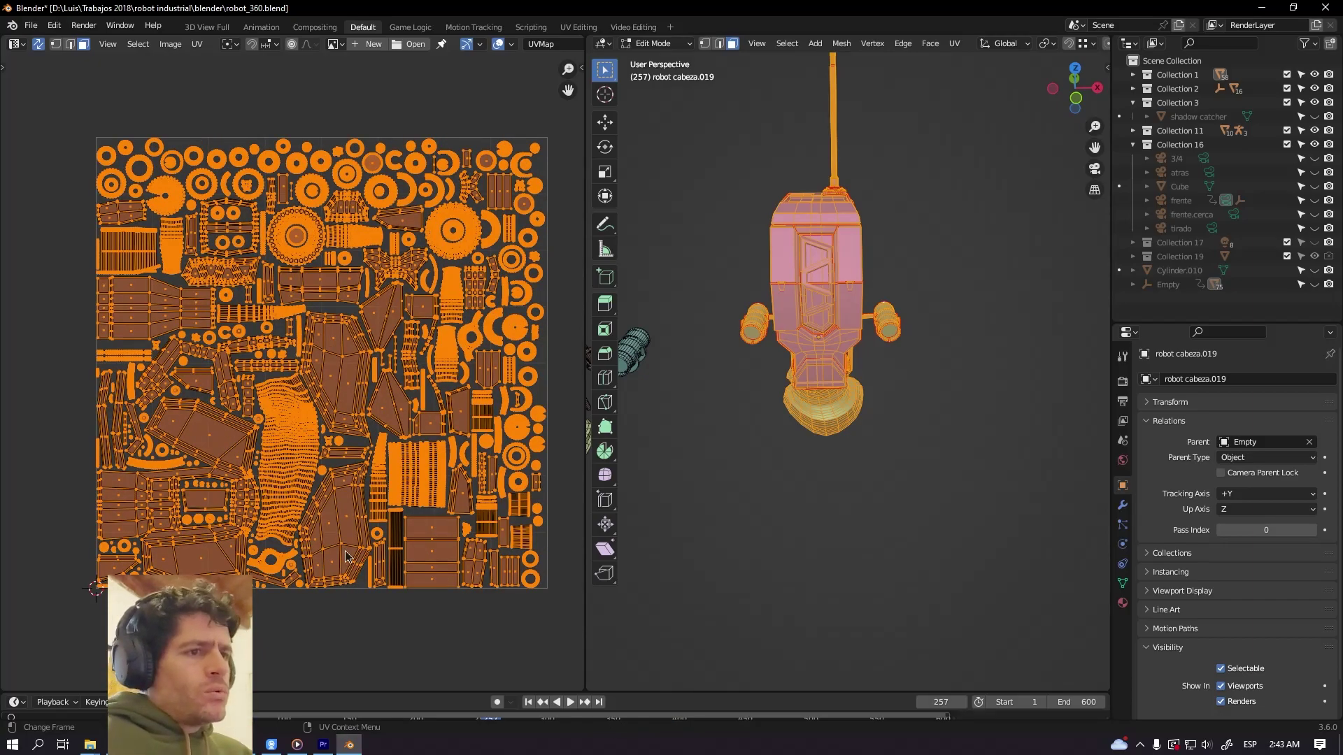
Select the striped island and start moving it to confirm its copy moves with it, then cancel
scroll(318, 445, up, 6)
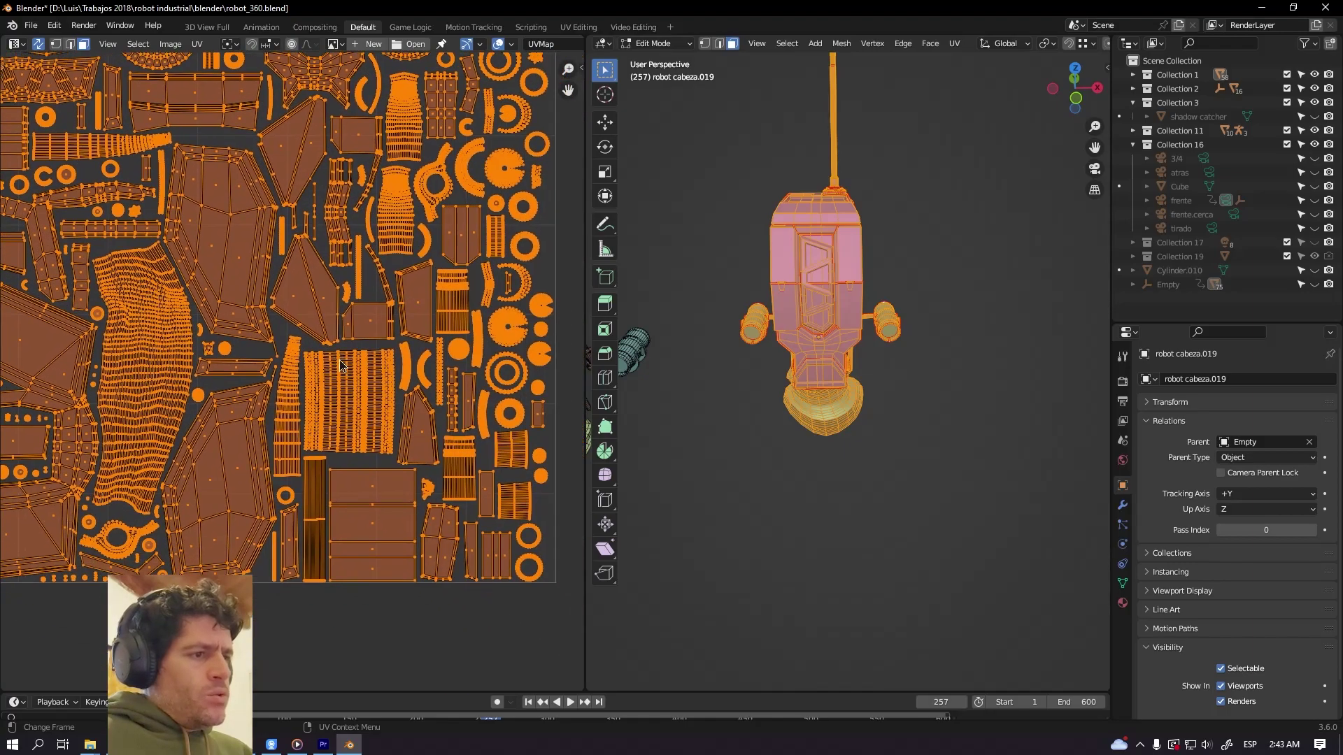
middle_drag(411, 425, 243, 330)
click(373, 207)
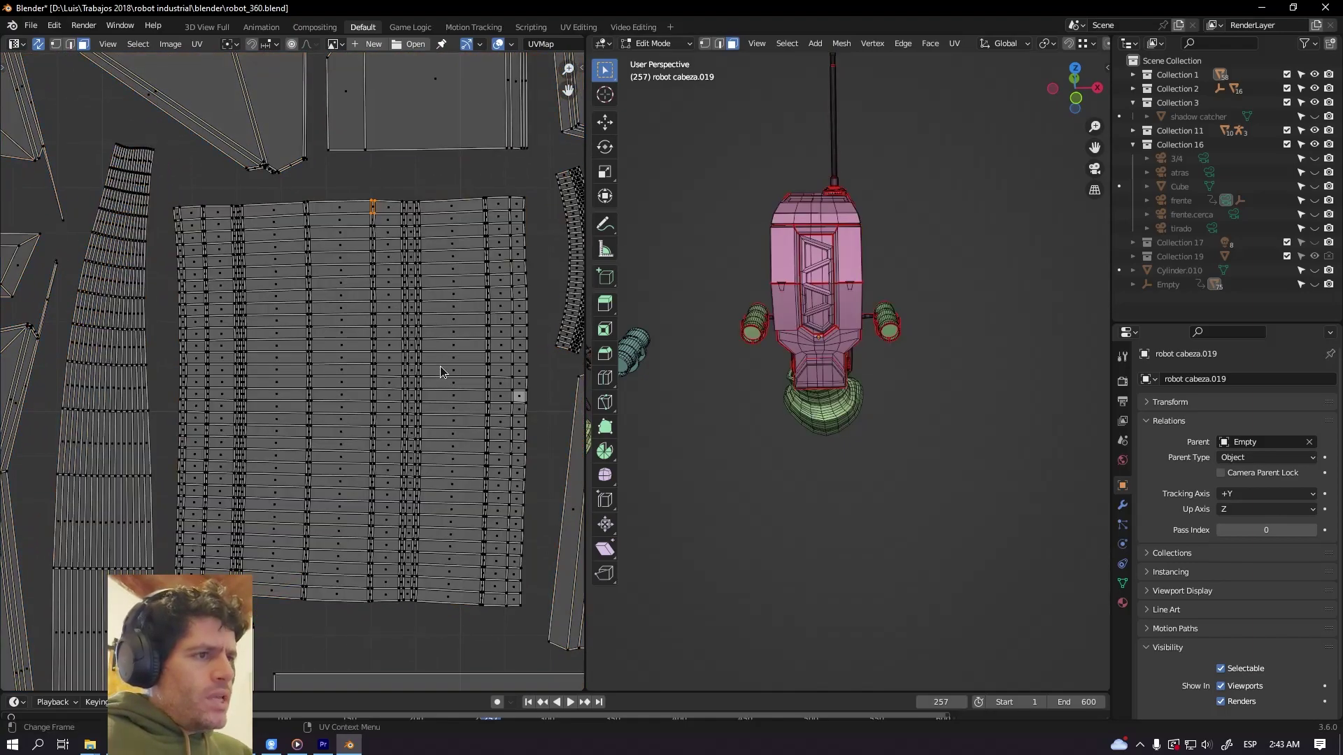
key(l)
scroll(424, 381, down, 1)
key(g)
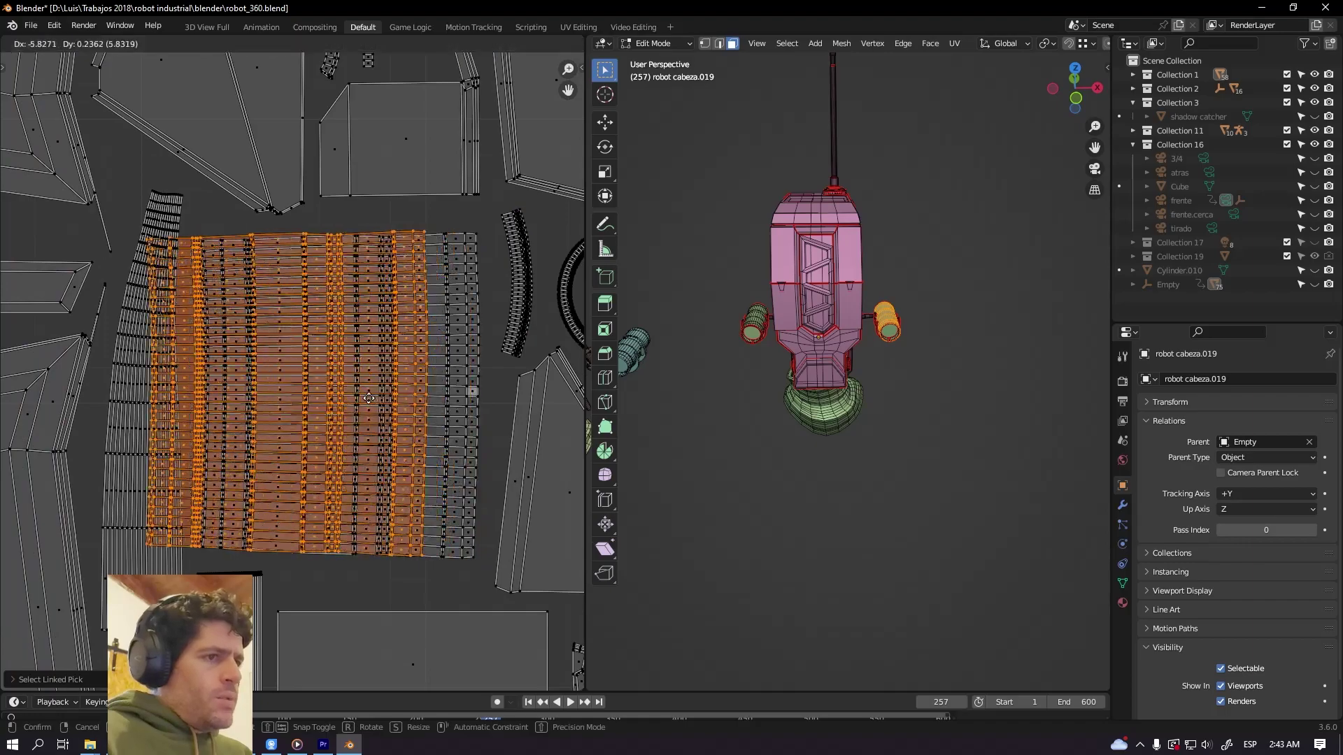
key(Escape)
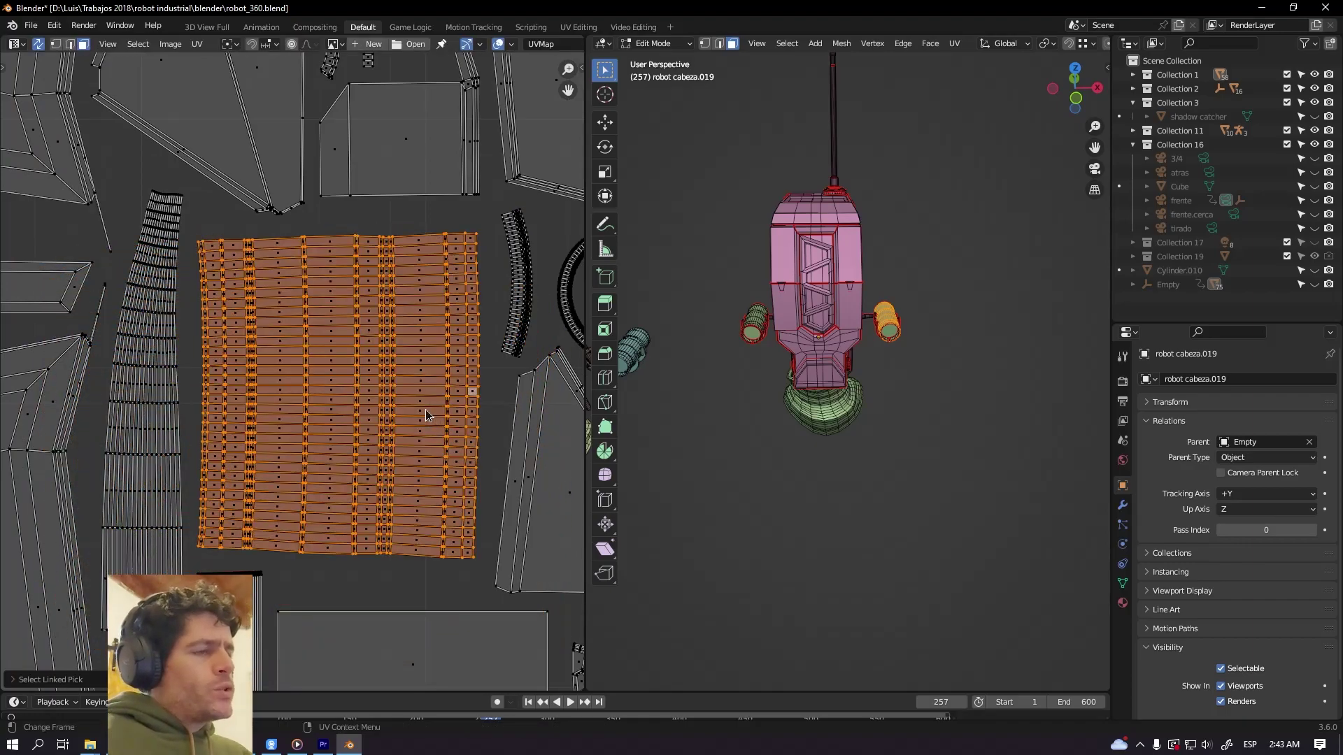
scroll(425, 409, down, 5)
middle_drag(409, 439, 413, 425)
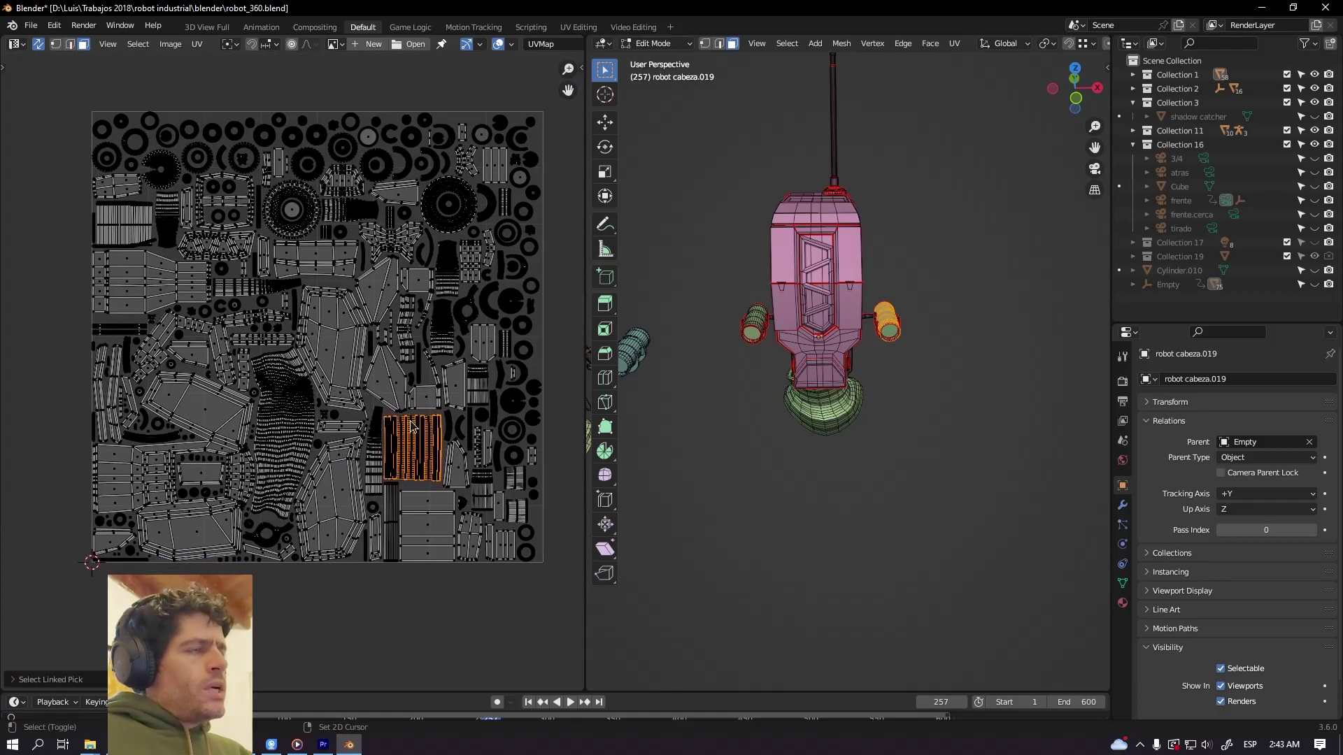